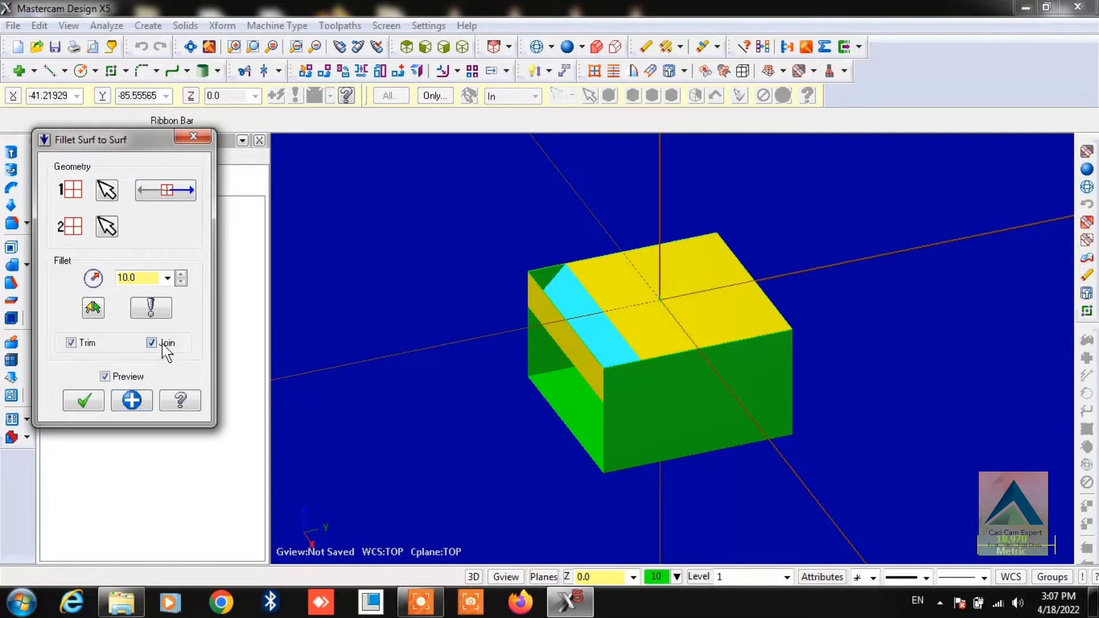
Turn off Join and Trim for the surface-to-surface fillet and flip the normal of the box's top surface.
click(160, 343)
click(87, 344)
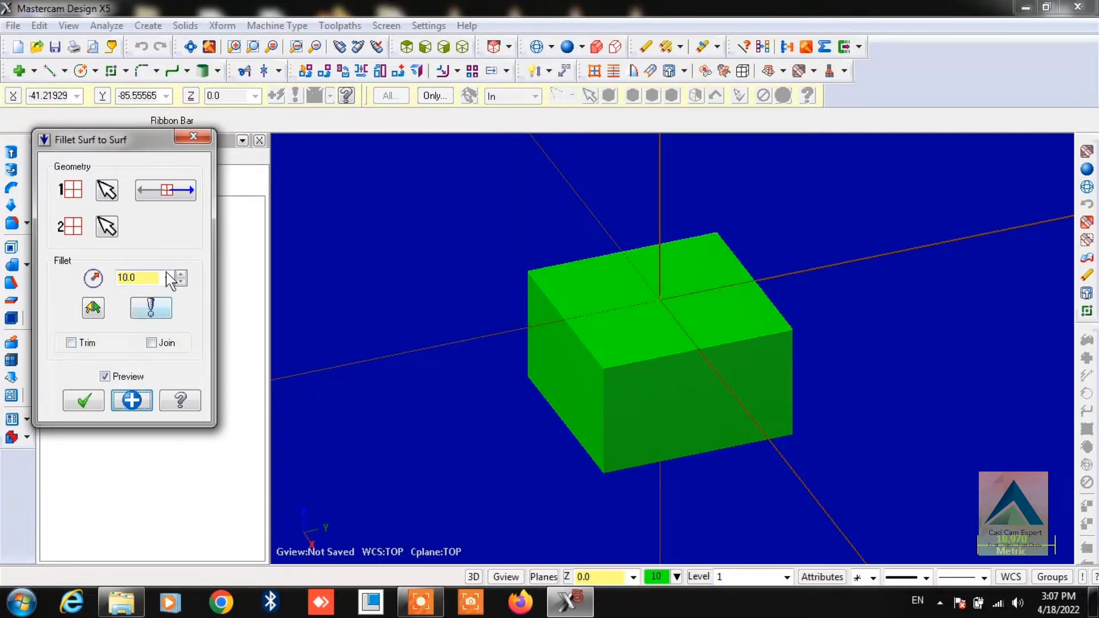
click(174, 194)
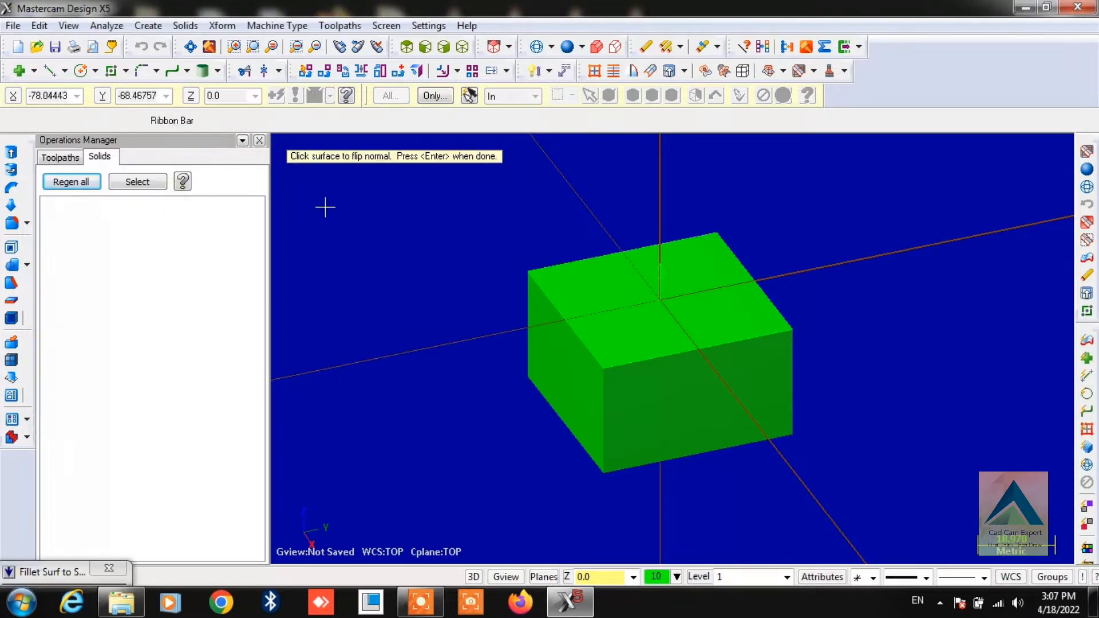
click(604, 292)
key(Return)
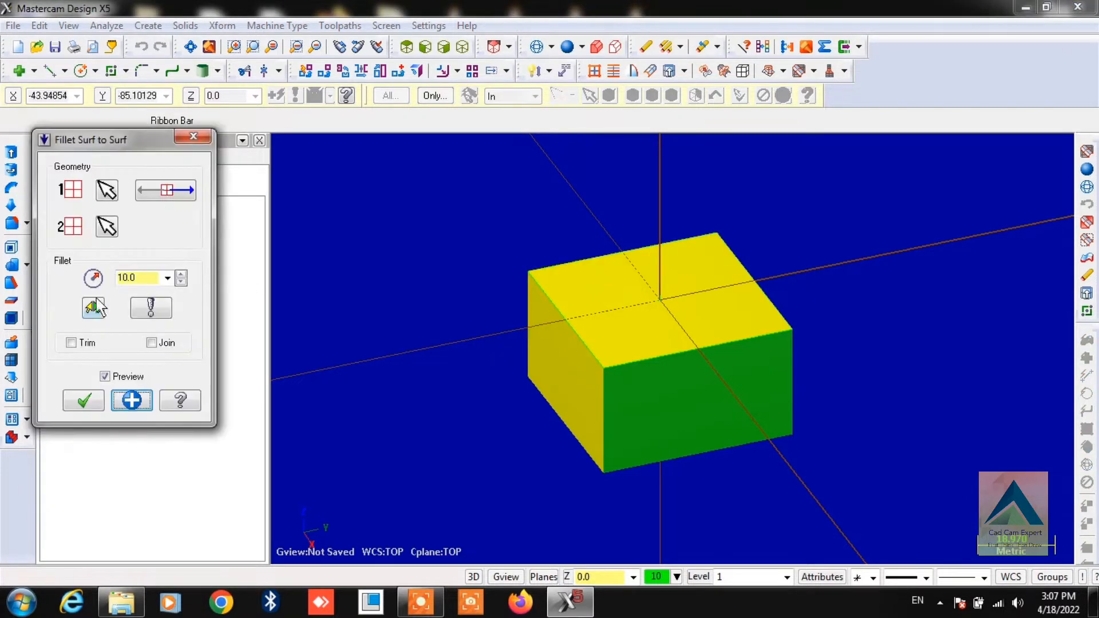
Compare the fillet preview with Trim on and off, and examine the untrimmed fillet in wireframe display.
click(71, 343)
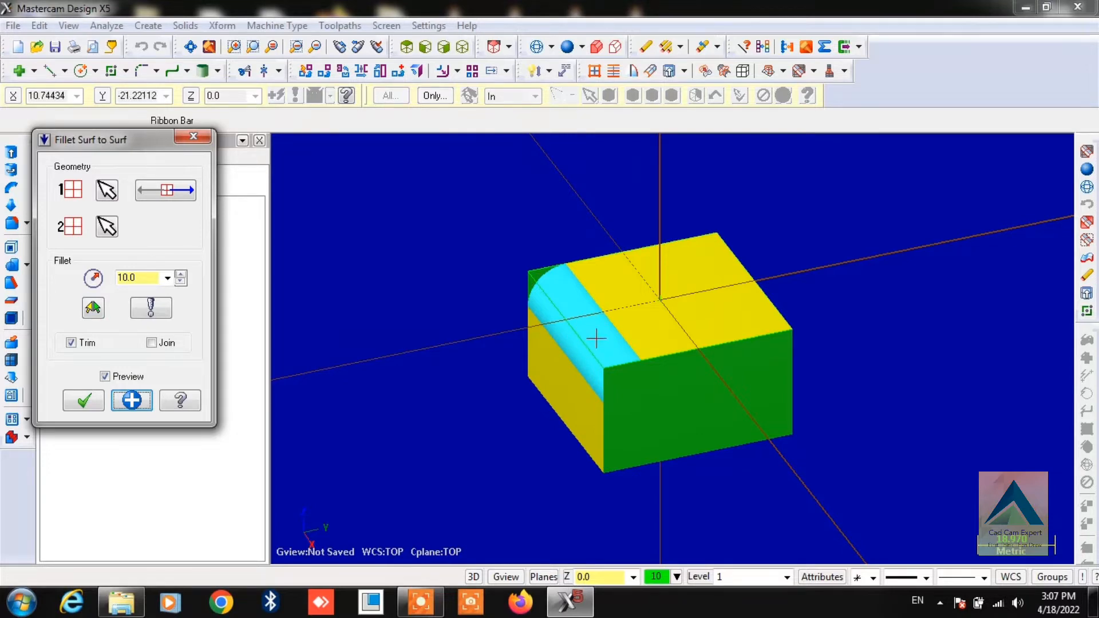
click(71, 342)
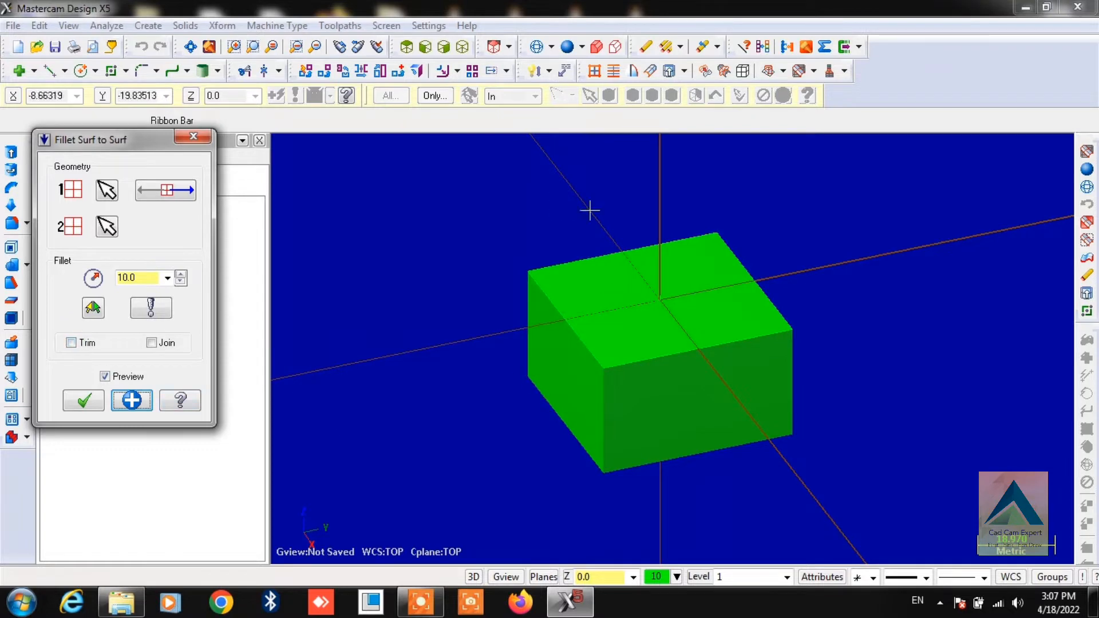
click(536, 47)
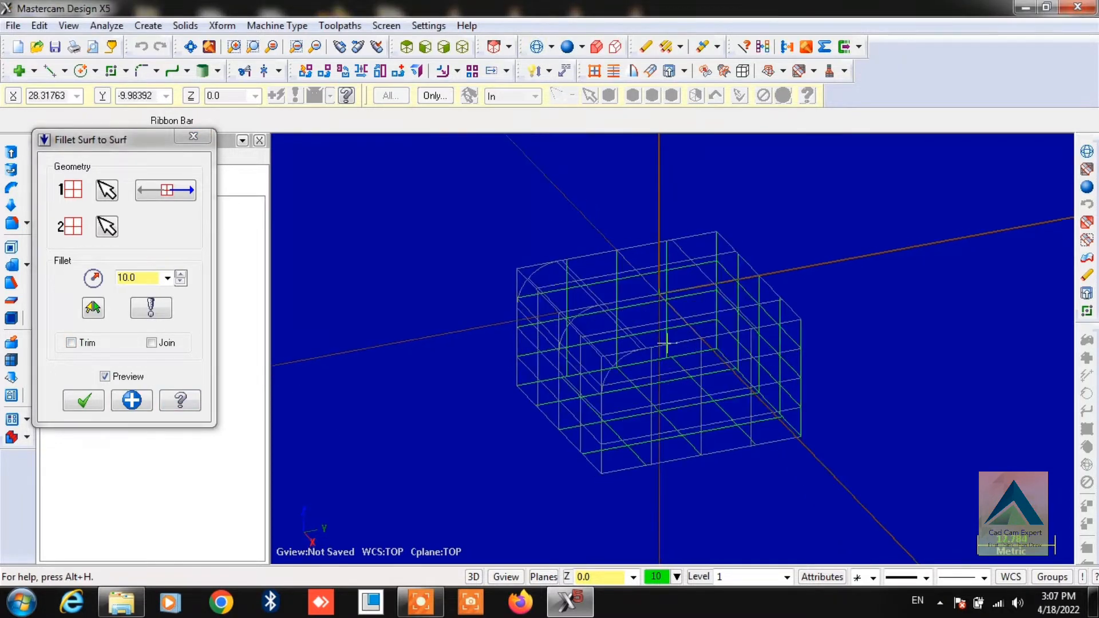
middle_drag(666, 342, 737, 304)
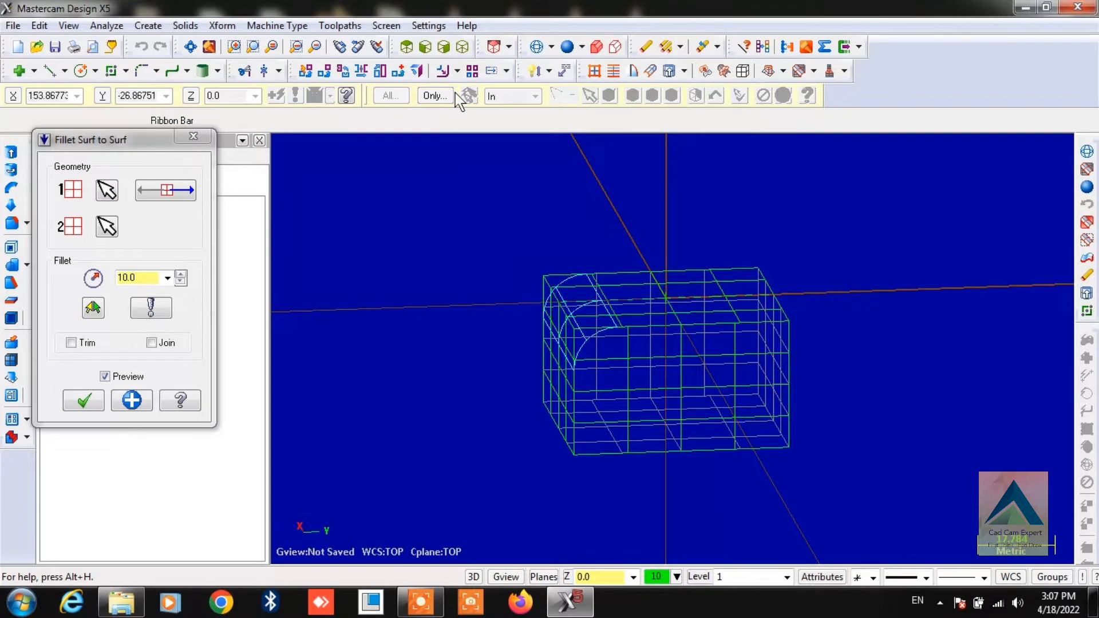
click(565, 49)
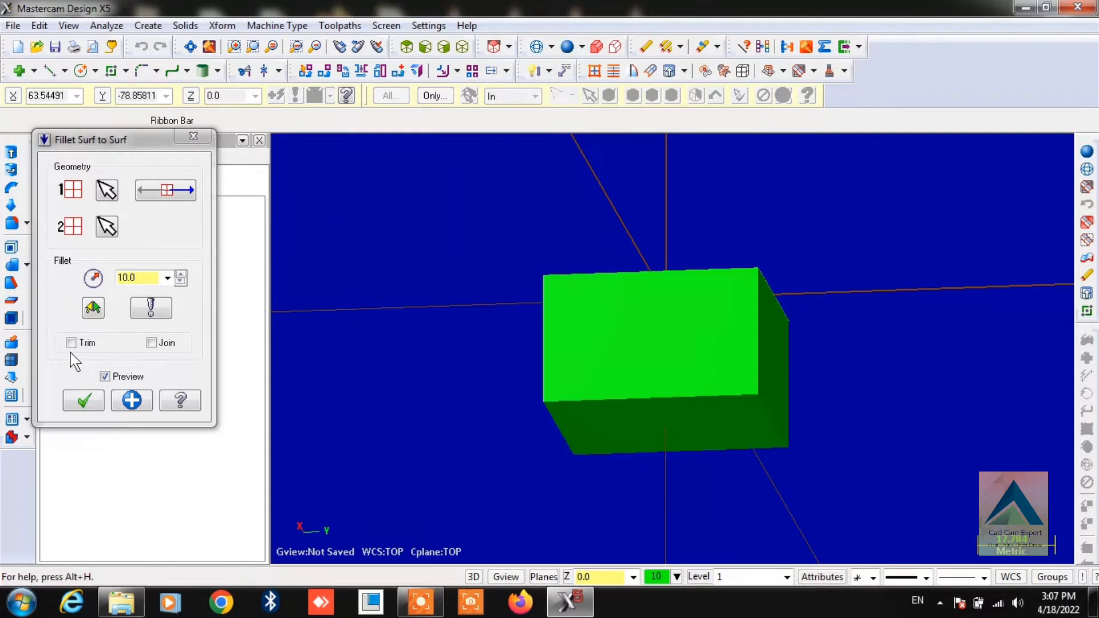
Enable Trim and apply the 10.0 radius fillet between the top and side surfaces, keeping the command active.
click(70, 352)
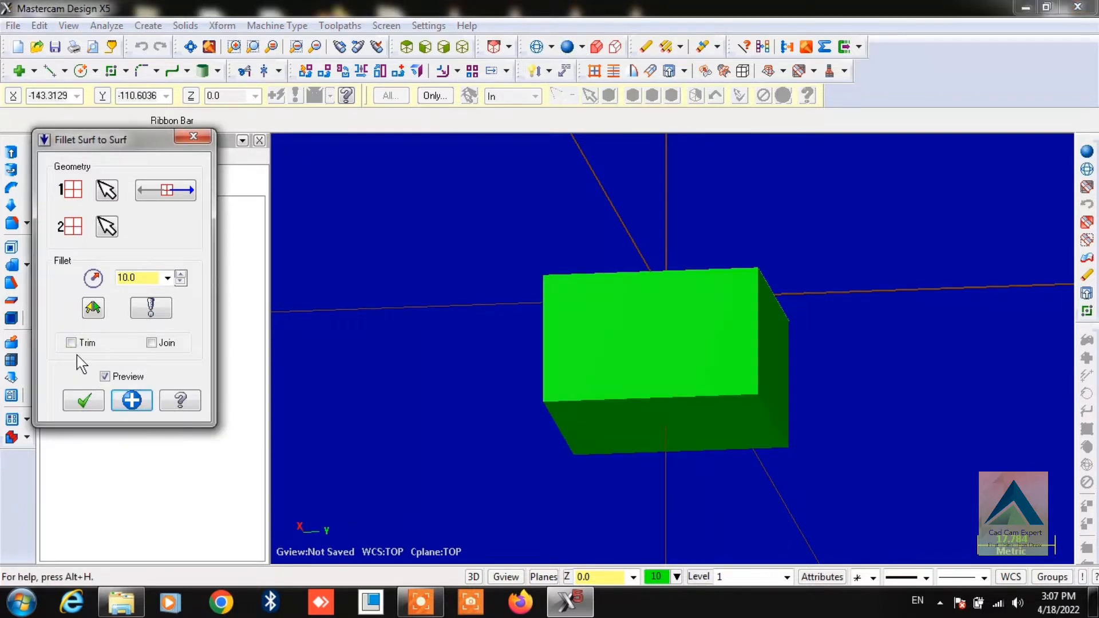
click(71, 342)
mouse_move(429, 336)
middle_down()
mouse_move(449, 415)
mouse_move(359, 399)
mouse_move(449, 440)
middle_up()
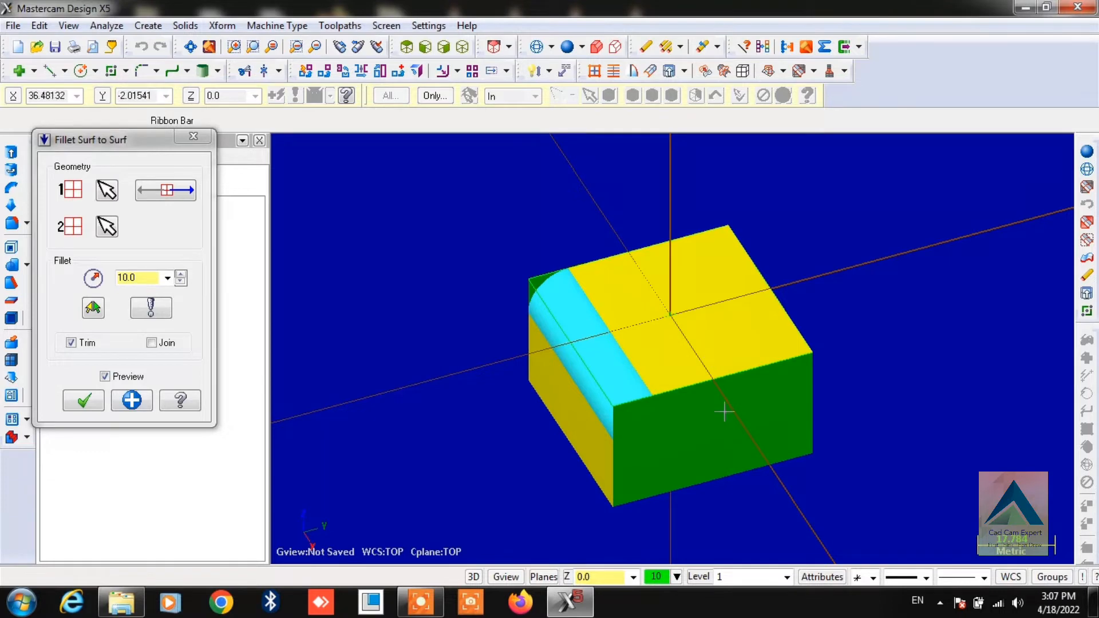
click(133, 401)
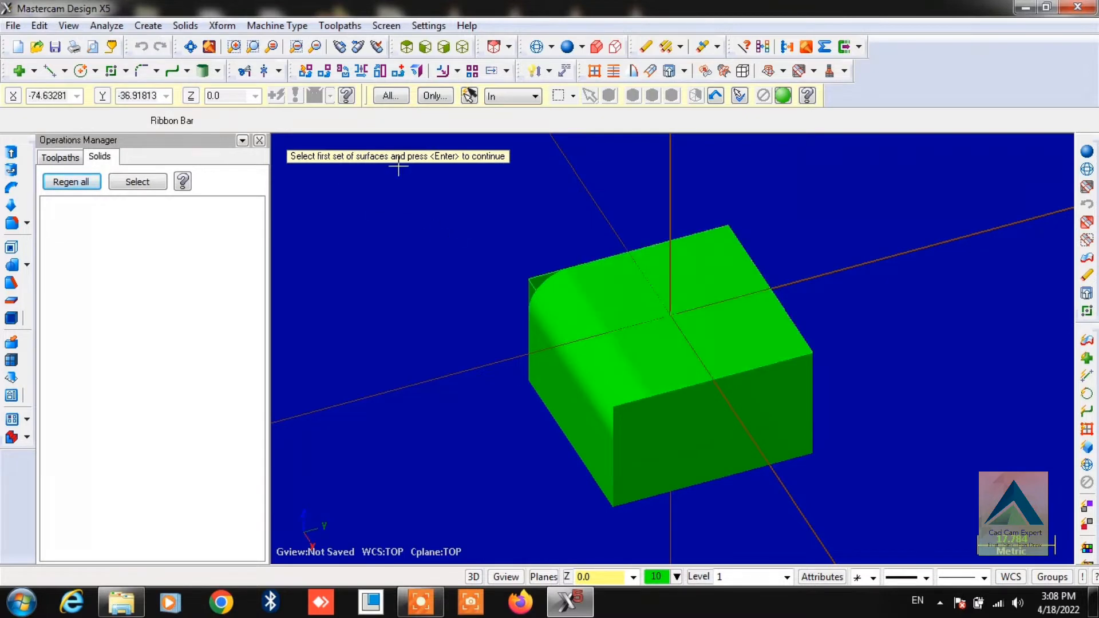
Fillet the top surface to the box's adjacent unfilleted side face with radius 10.0 and Trim enabled.
click(690, 359)
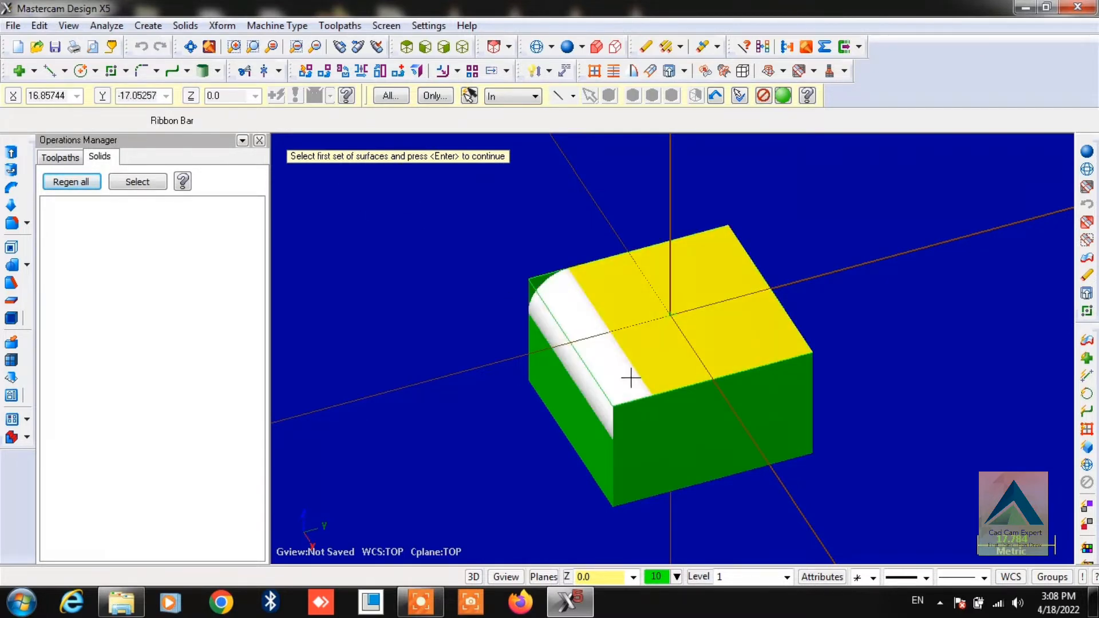
key(Return)
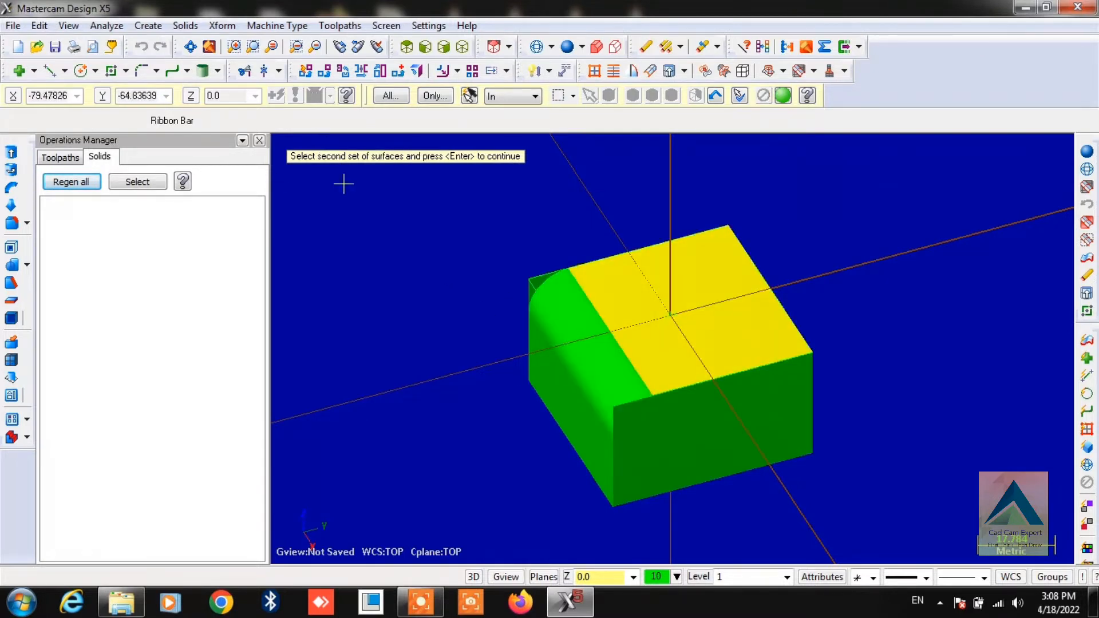
click(723, 436)
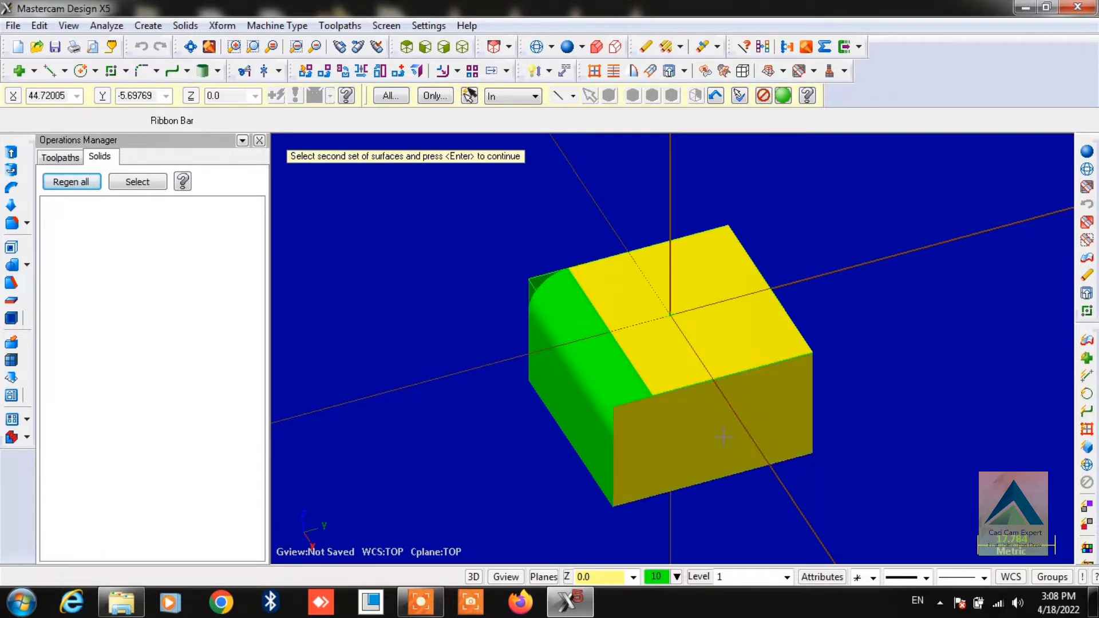
key(Return)
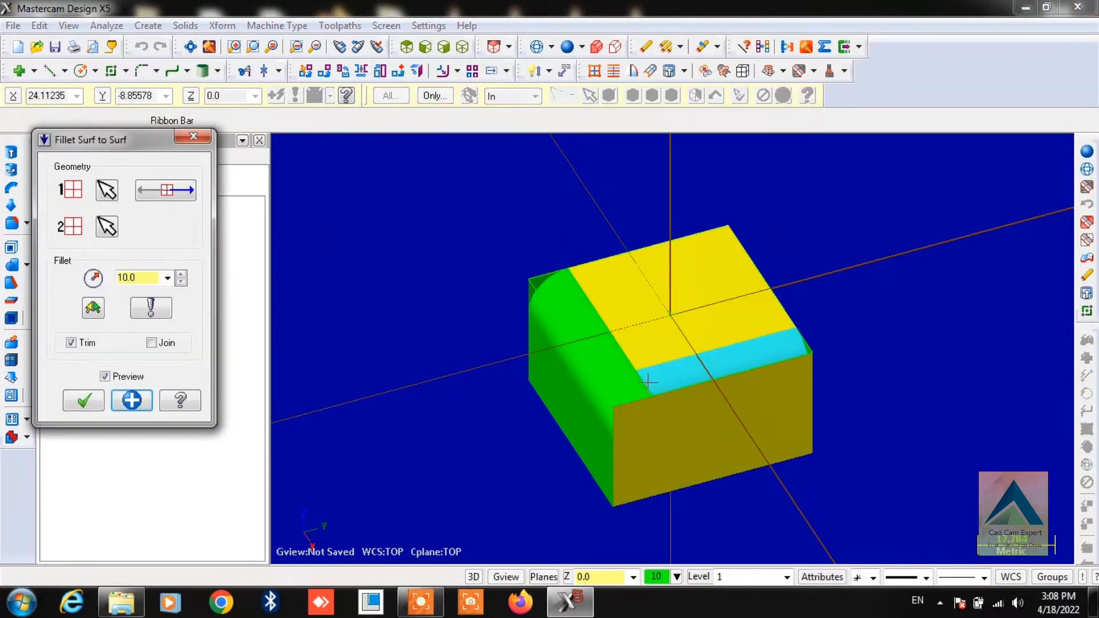
double_click(128, 278)
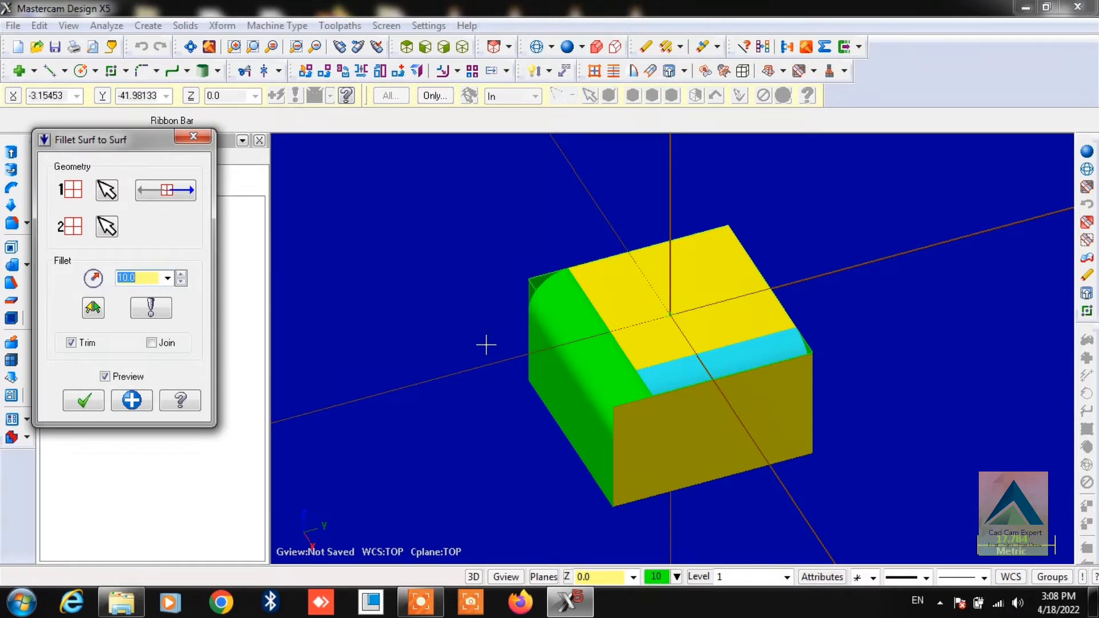
middle_drag(486, 344, 295, 353)
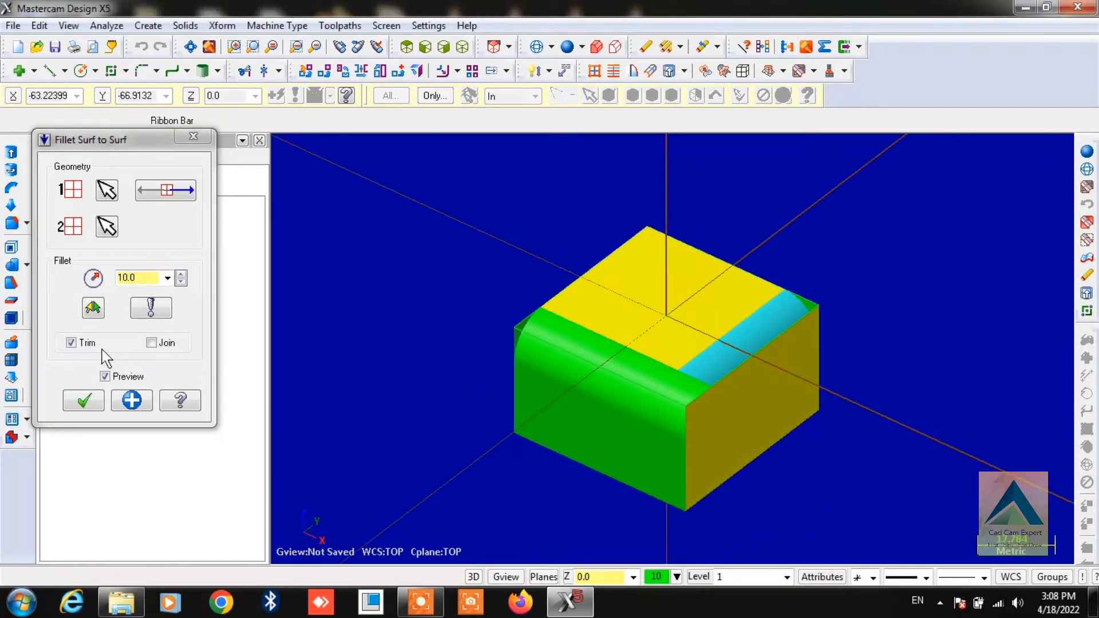
click(85, 400)
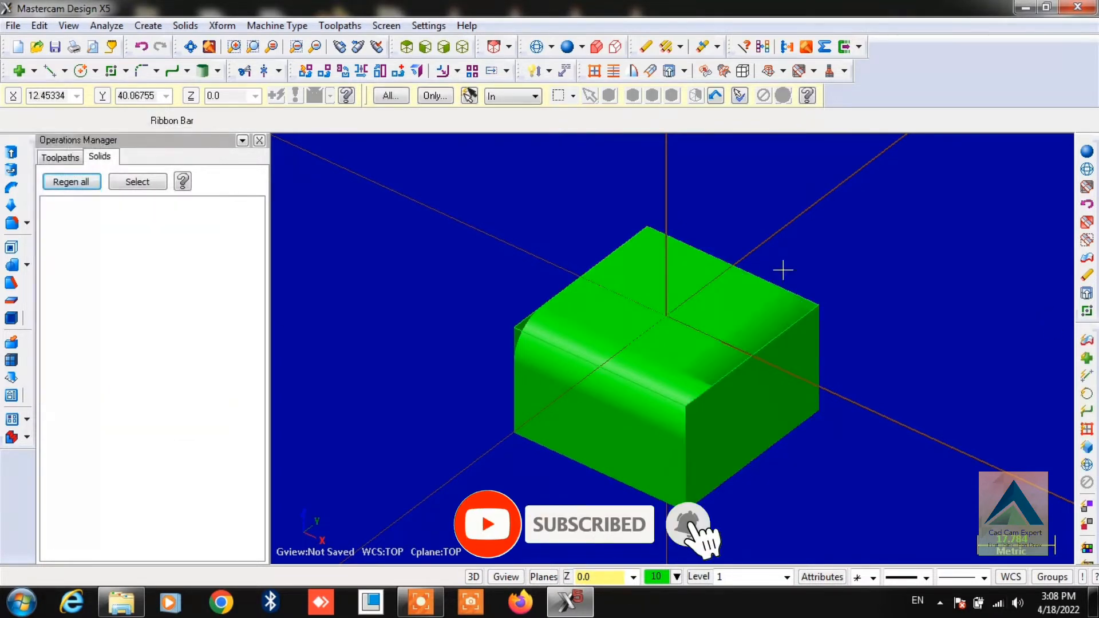
Highlight the two fillet surfaces on the box and examine how they meet at the corner.
click(720, 352)
click(662, 407)
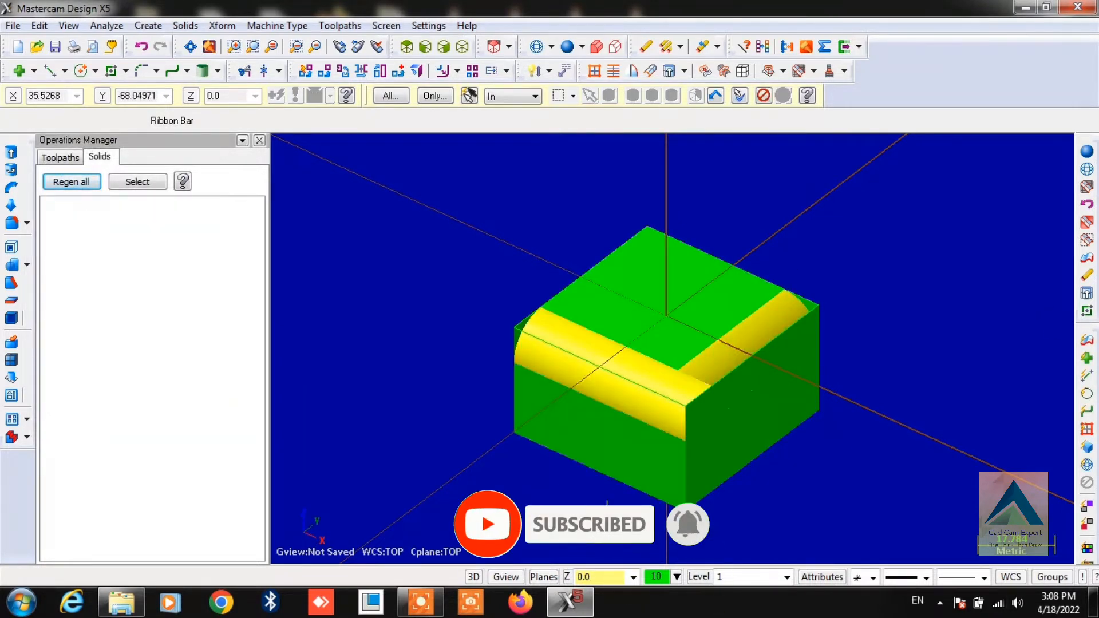
middle_drag(382, 452, 535, 369)
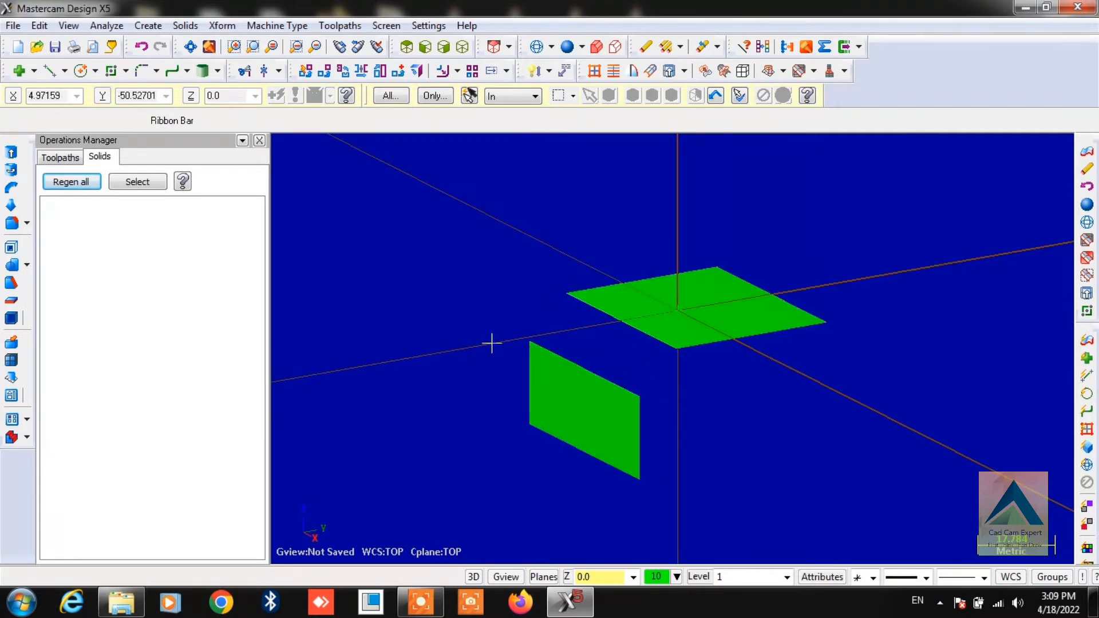
Start a Fillet Surfaces to Curves operation on the separate horizontal and vertical surfaces.
middle_drag(765, 465, 812, 461)
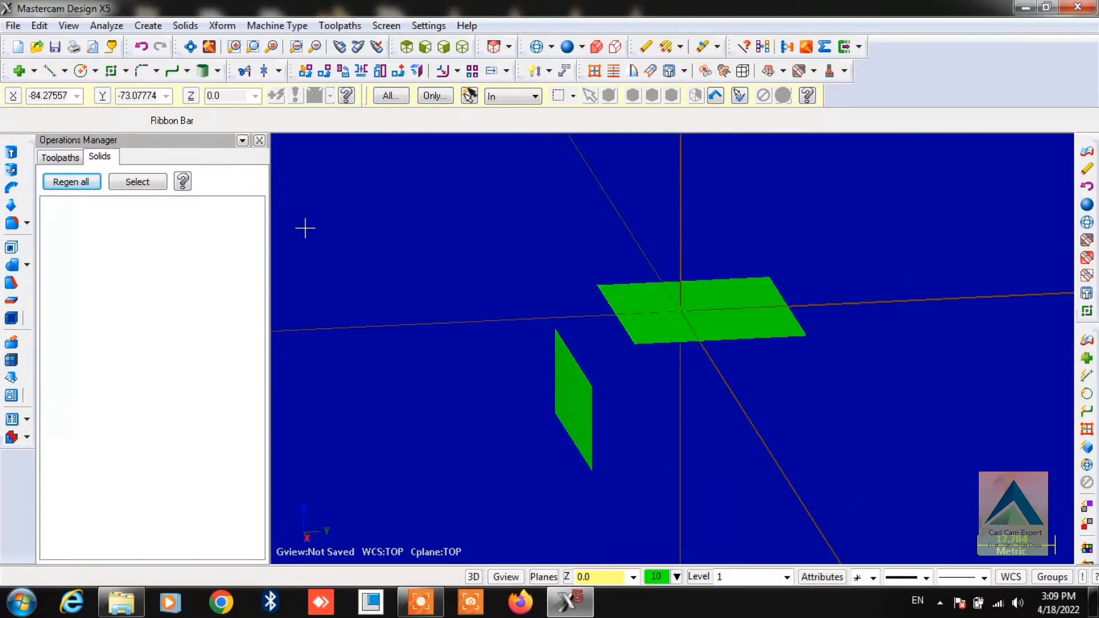
click(148, 25)
mouse_move(174, 182)
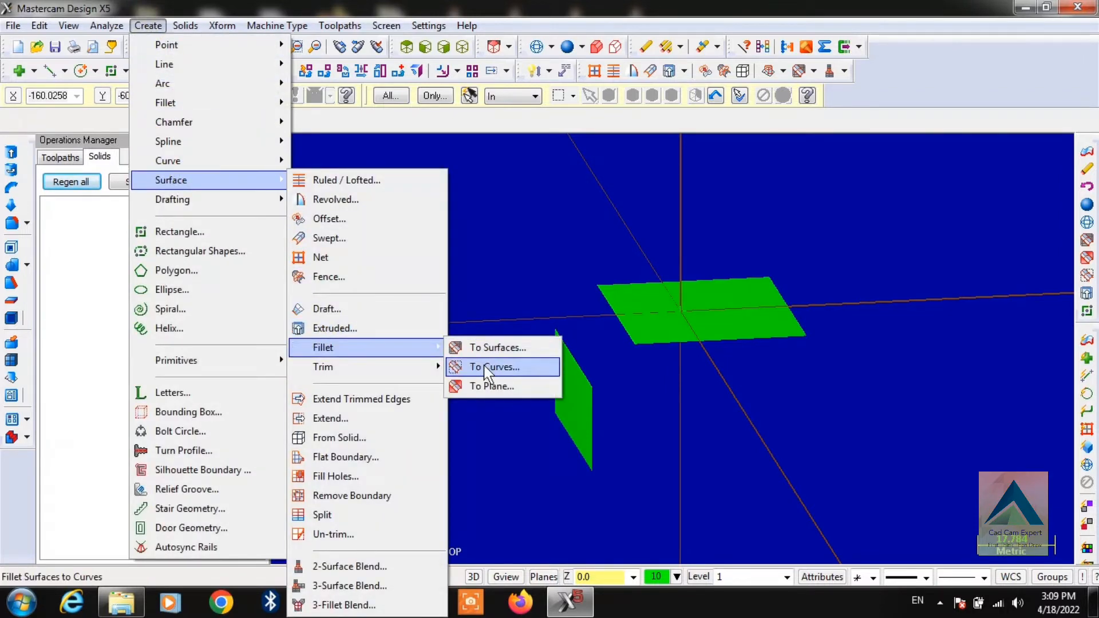
click(496, 367)
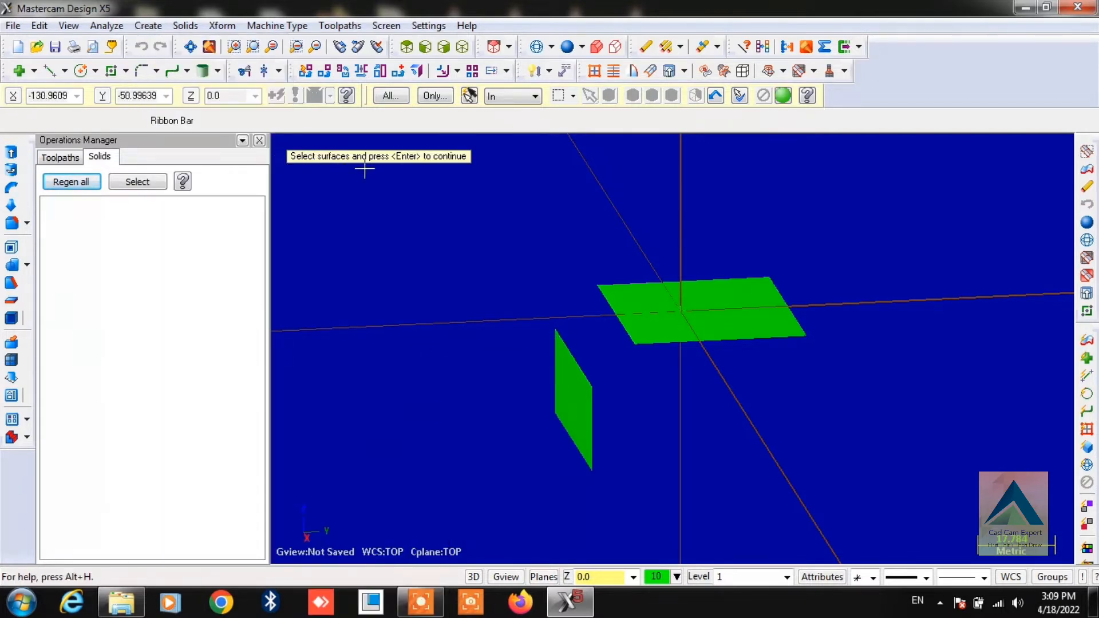
click(660, 325)
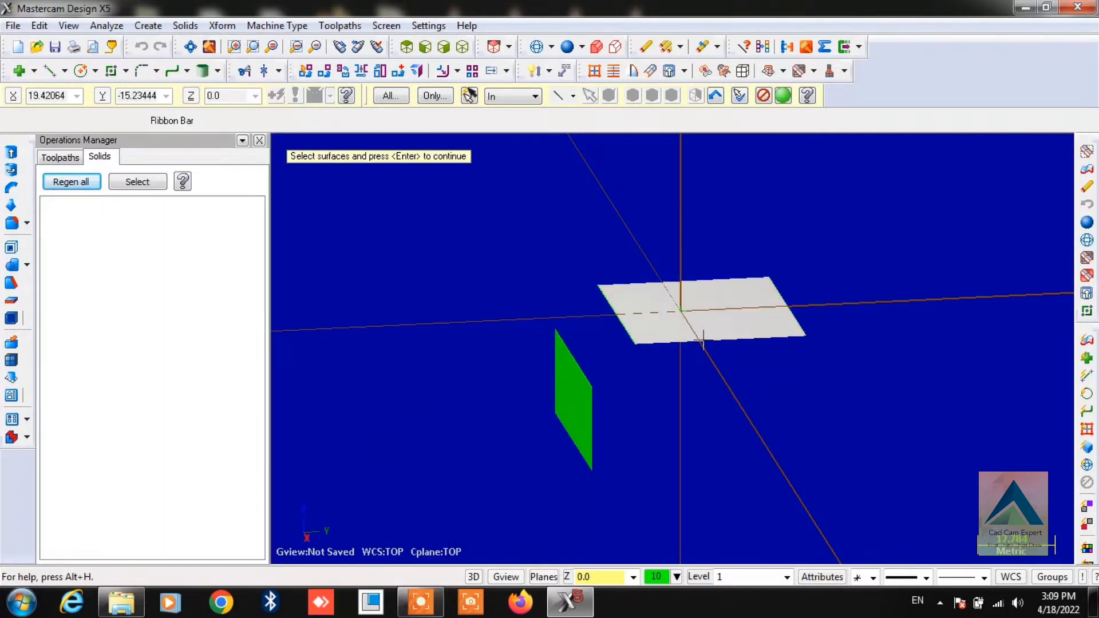
click(573, 399)
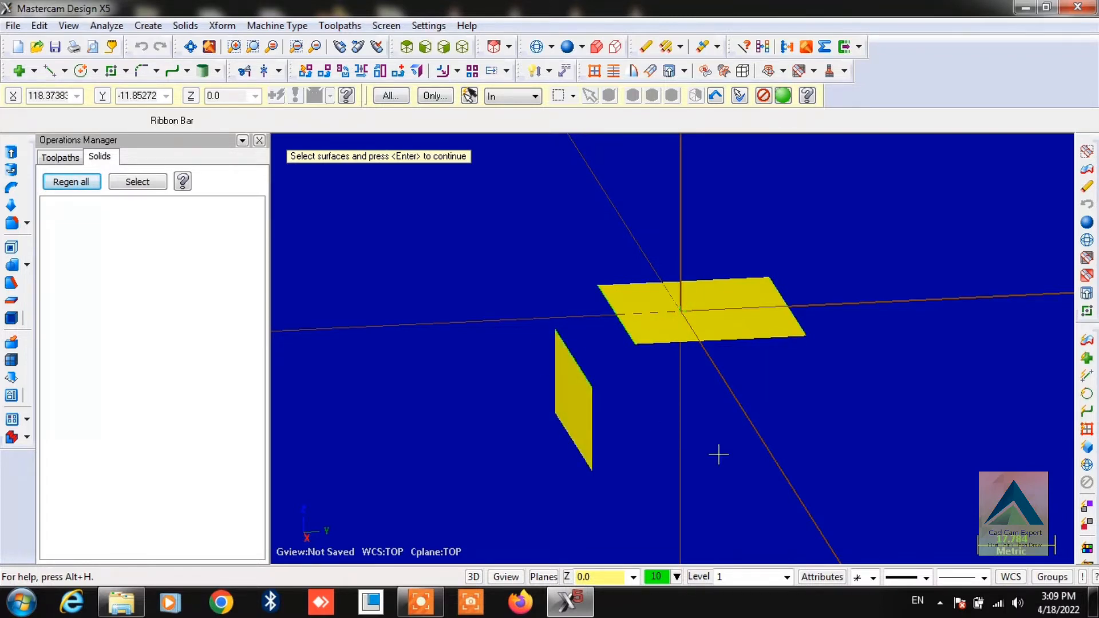
key(Return)
Chain the horizontal surface's edge facing the gap and the vertical surface's upper edge as single fillet curves.
middle_drag(704, 429, 674, 427)
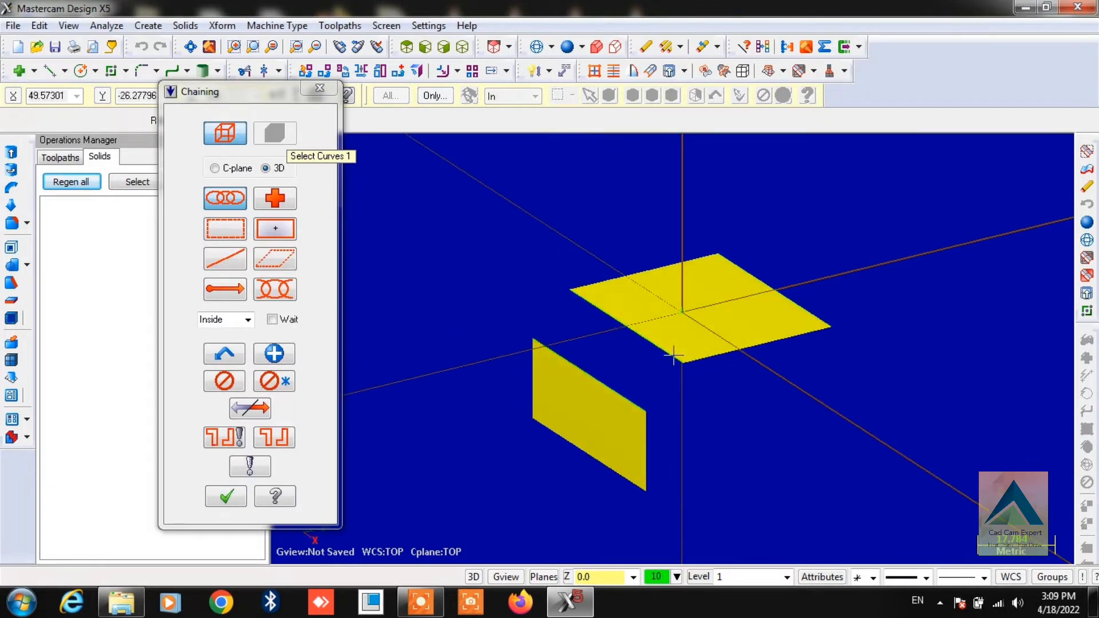
click(209, 264)
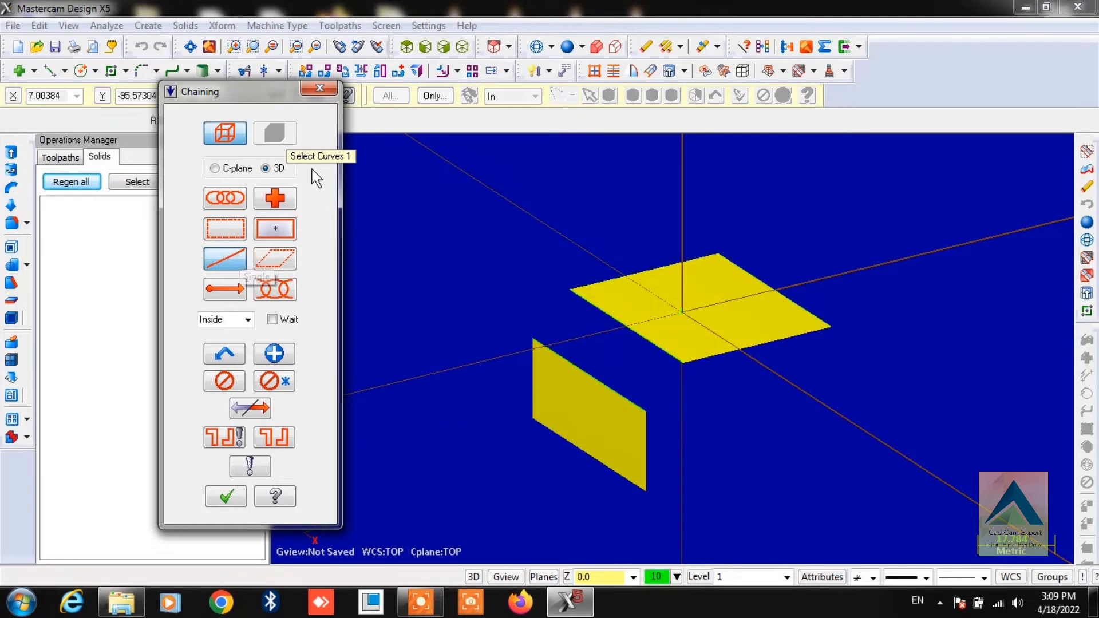
click(674, 358)
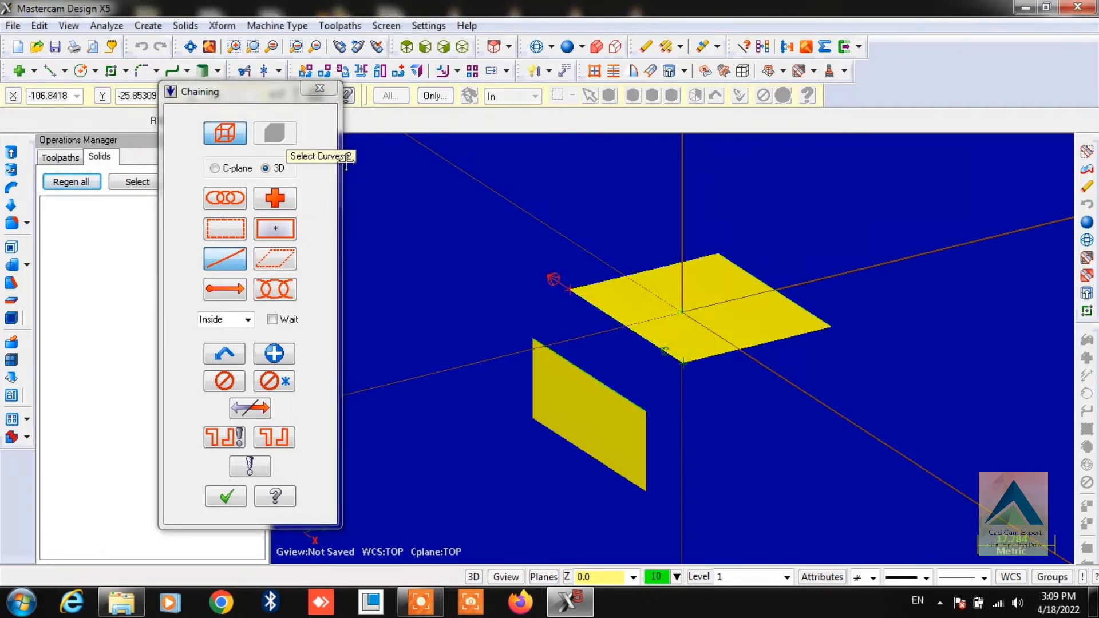
click(635, 401)
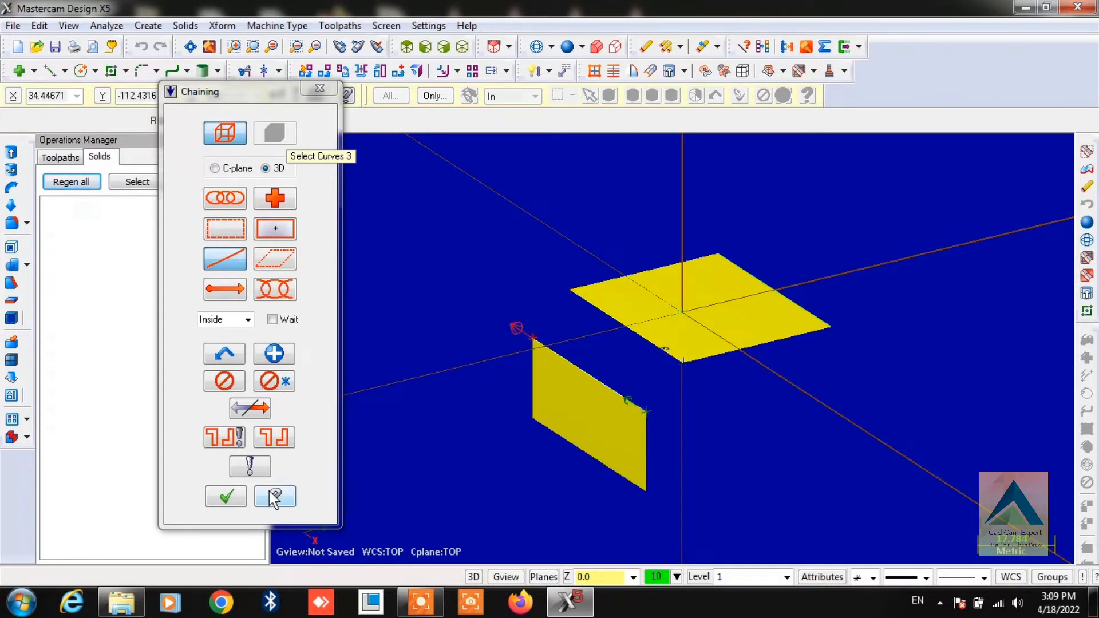
click(237, 503)
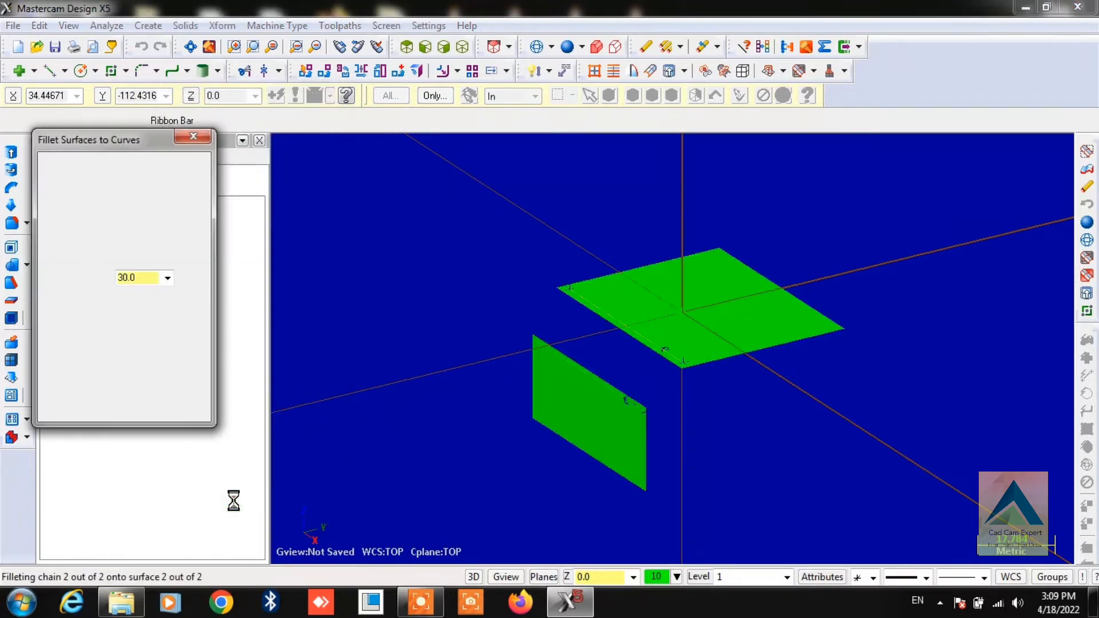
Set the surface-to-curve fillet radius to 25.0 and check the preview between the two surfaces.
double_click(137, 278)
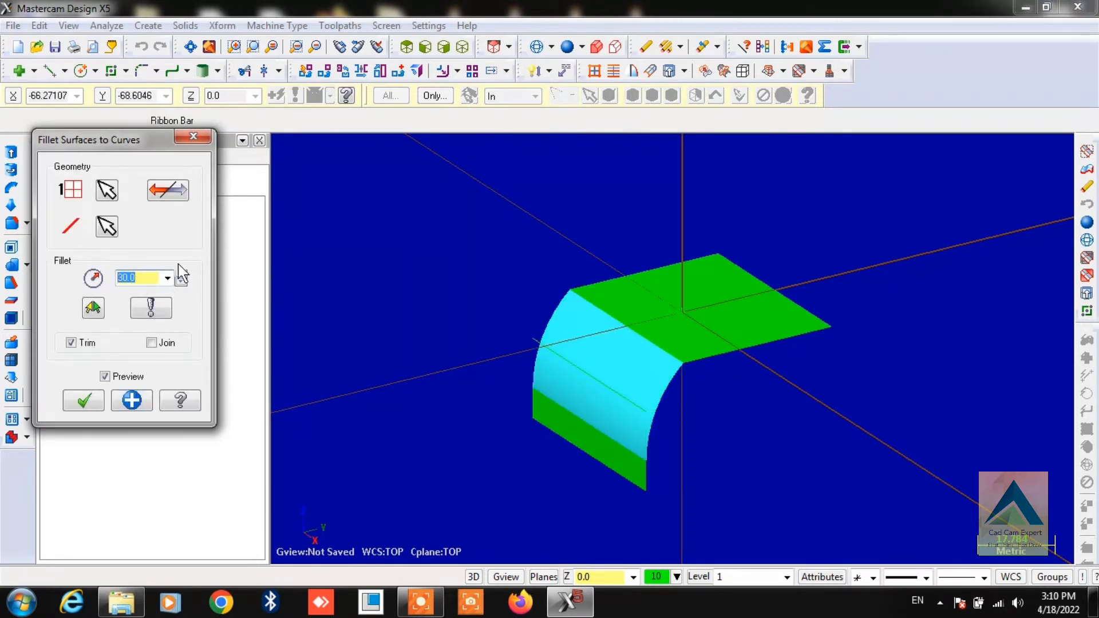
key(Return)
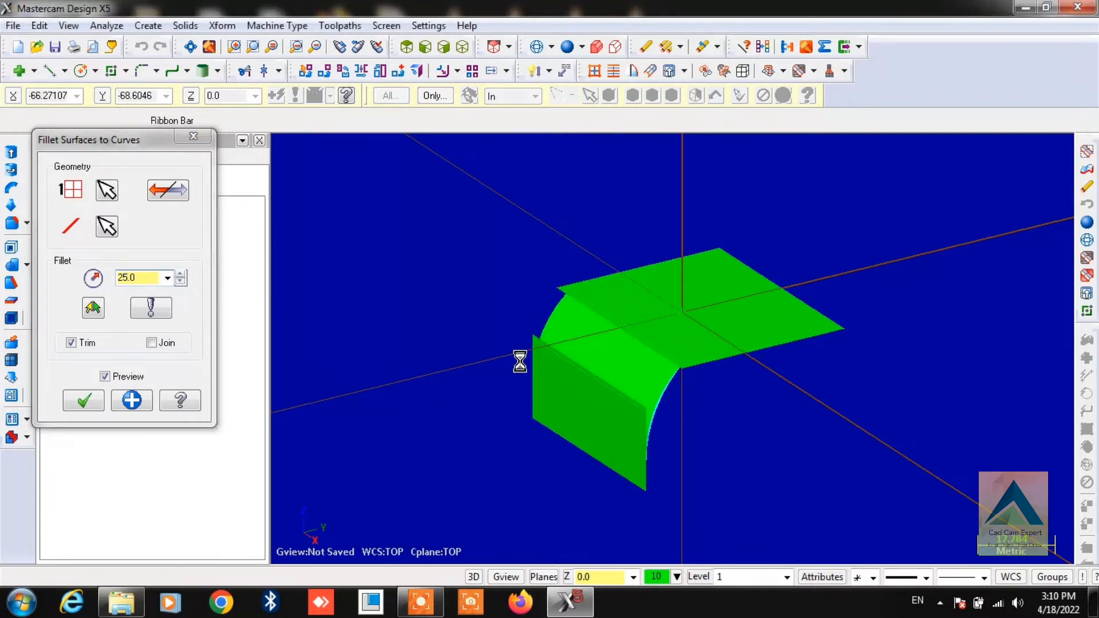
middle_drag(448, 375, 471, 353)
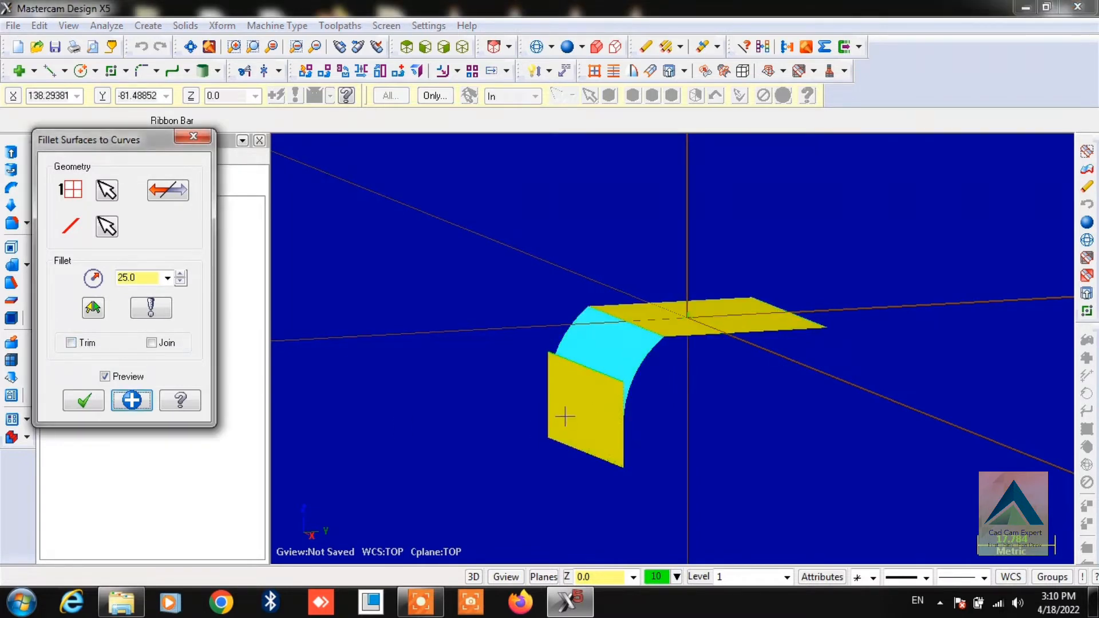
Enable Trim and create the fillet joining the horizontal and vertical surfaces.
click(80, 341)
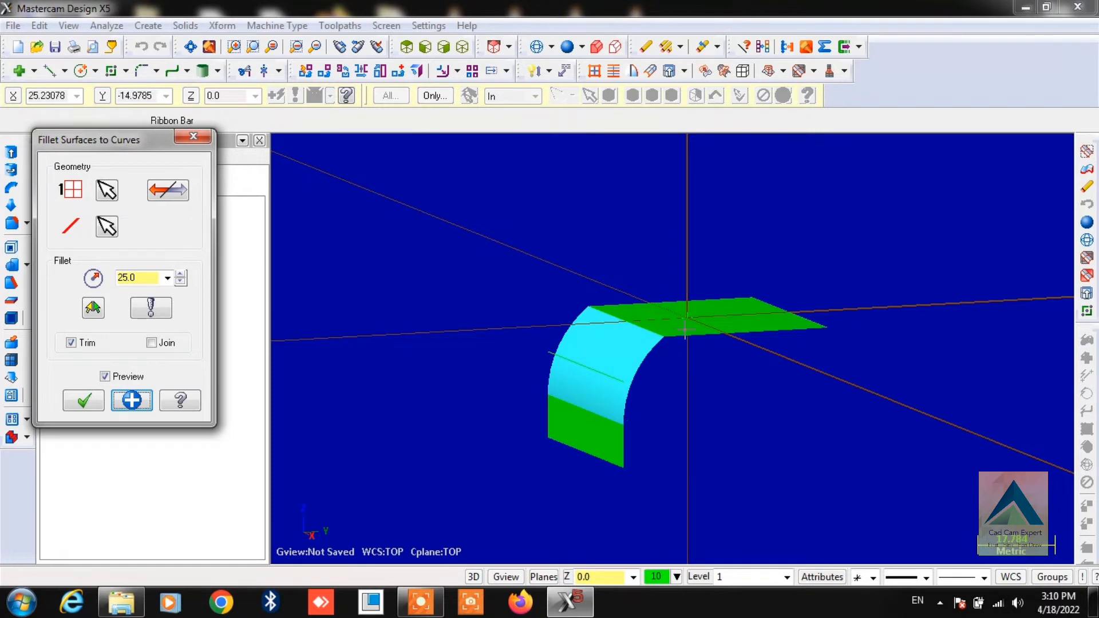
key(alt+1)
key(alt+7)
key(Return)
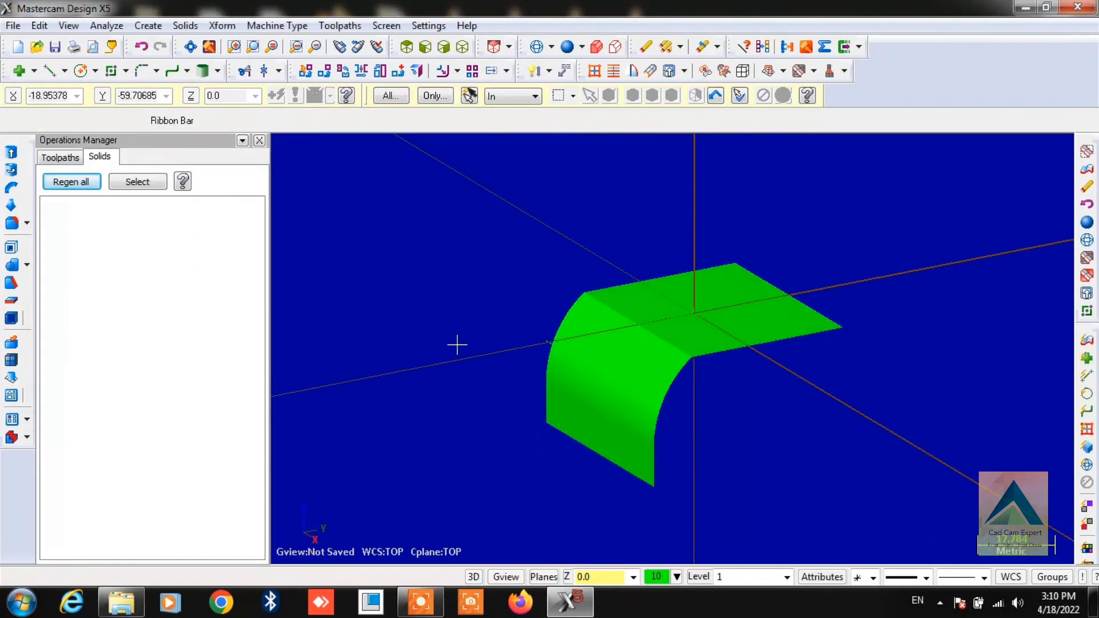
Undo the curve fillet and surface edits back to the complete box, and start the Fillet Surfaces to a Plane operation.
key(ctrl+u)
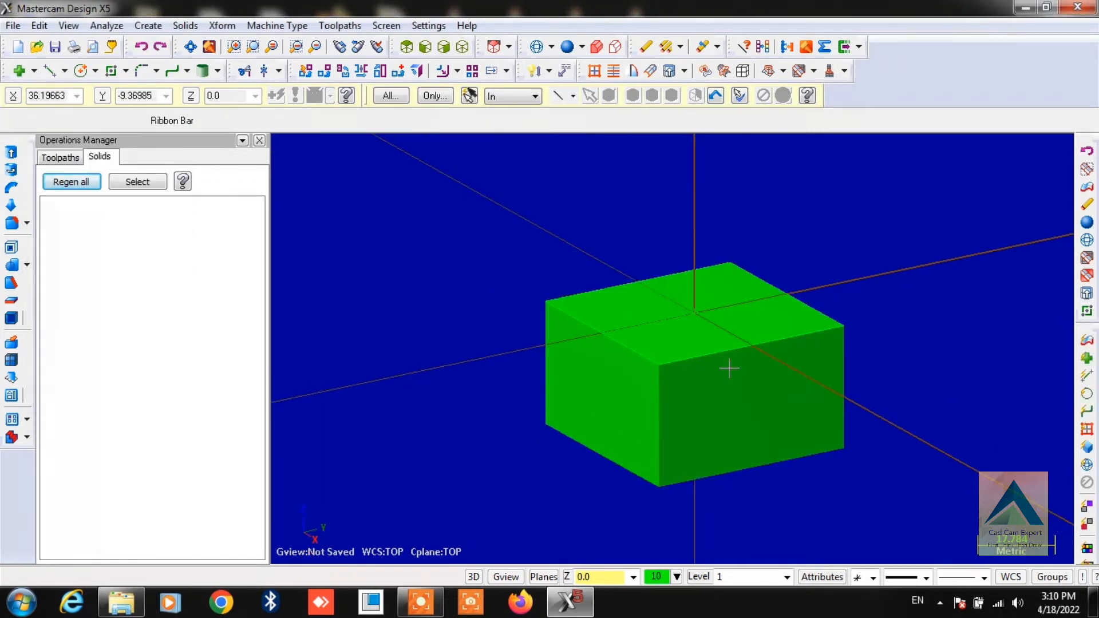
middle_drag(743, 370, 727, 375)
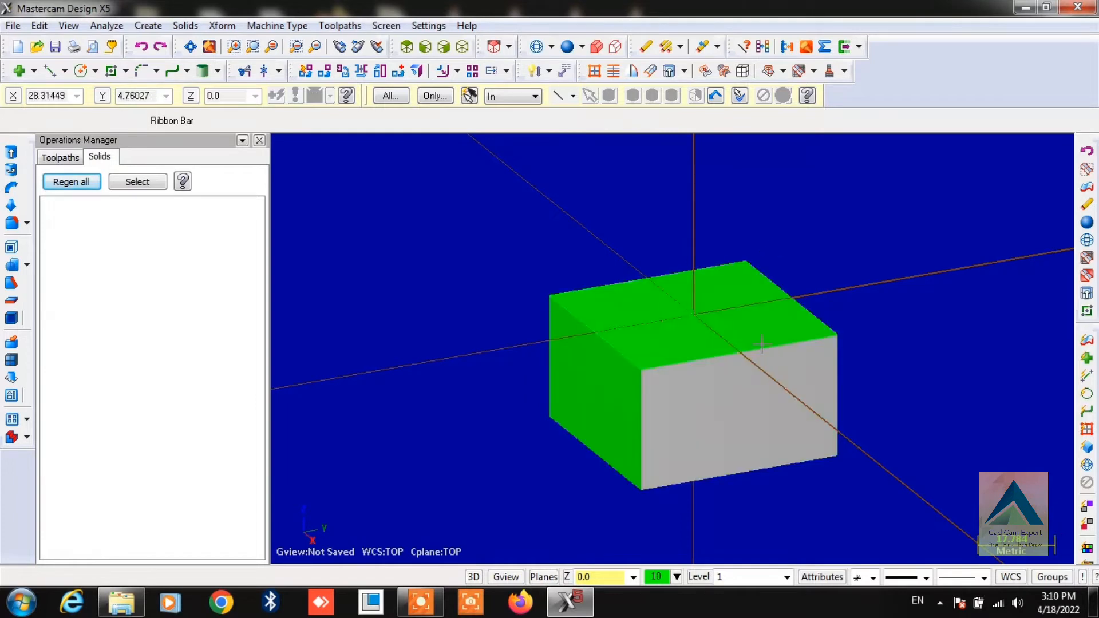
click(140, 25)
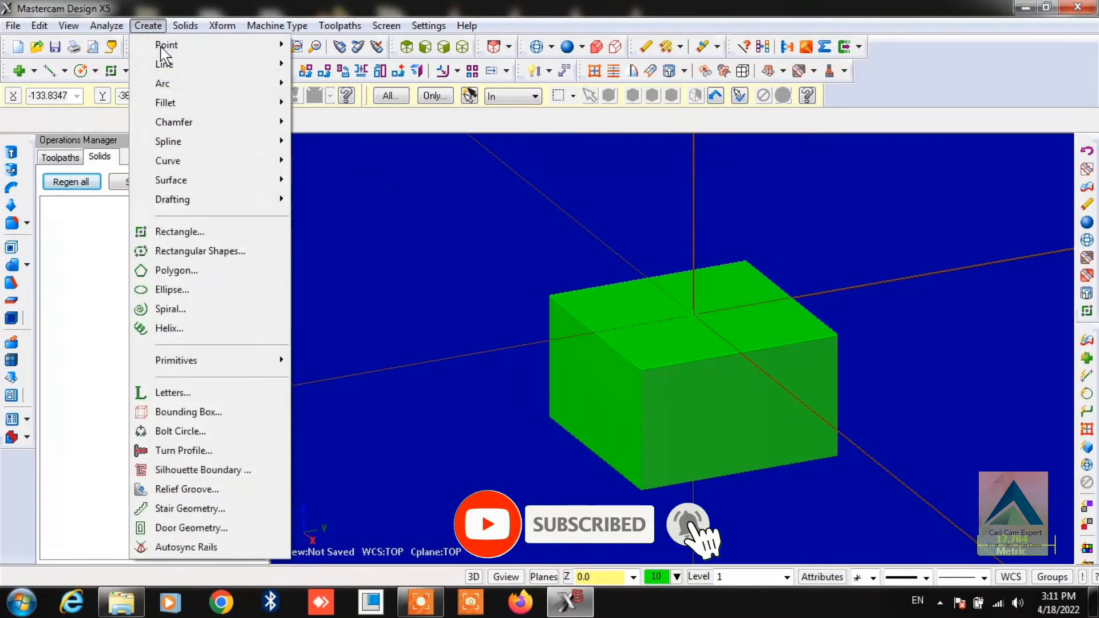
mouse_move(175, 180)
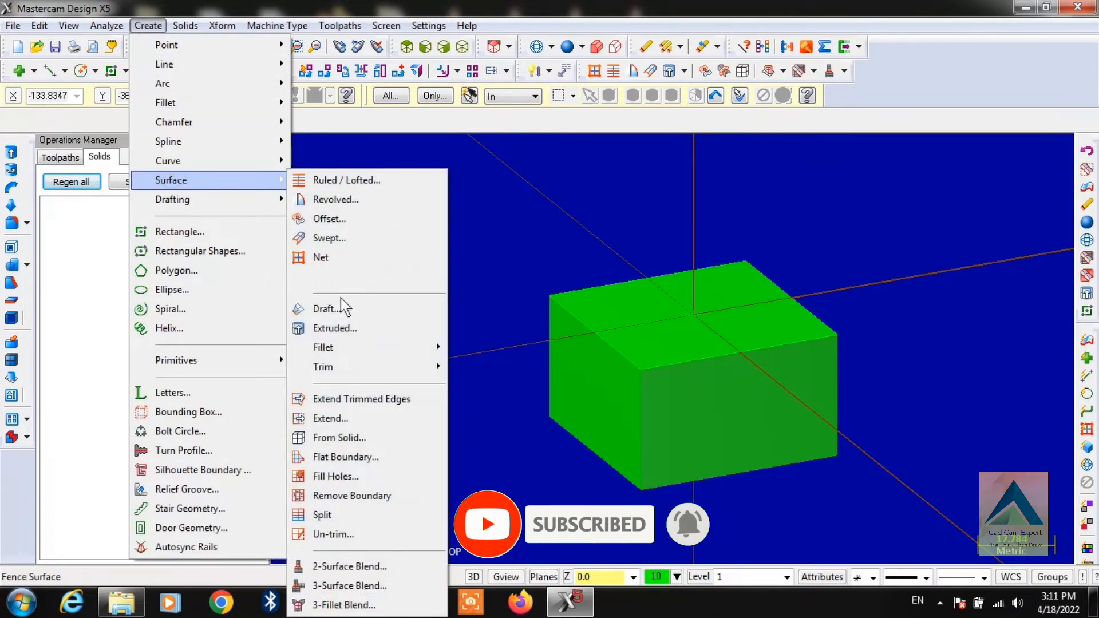
mouse_move(367, 350)
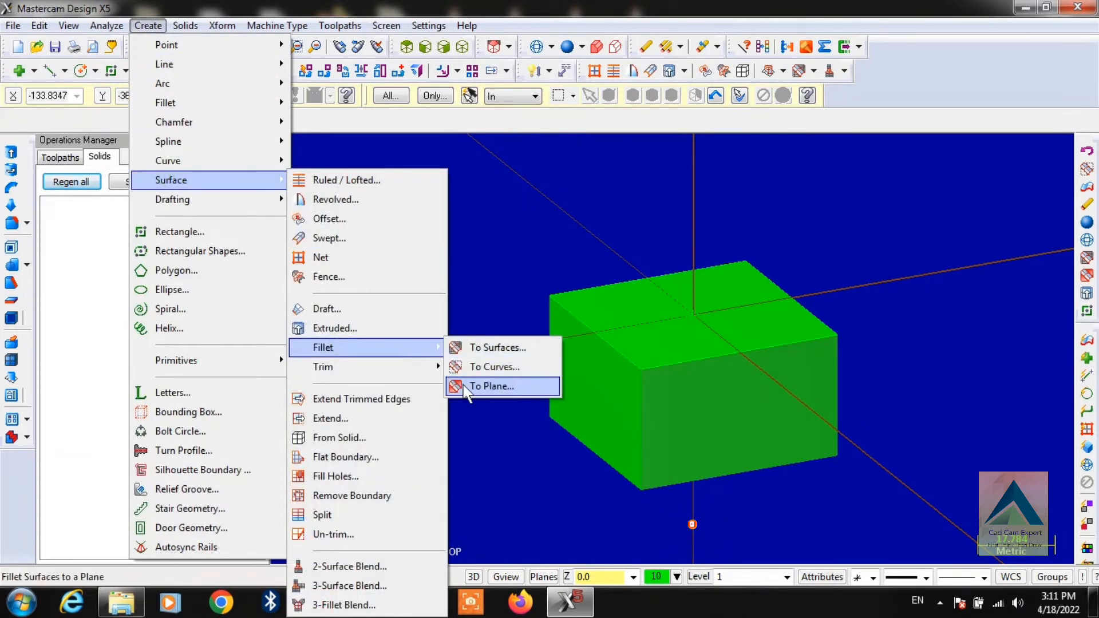
click(492, 386)
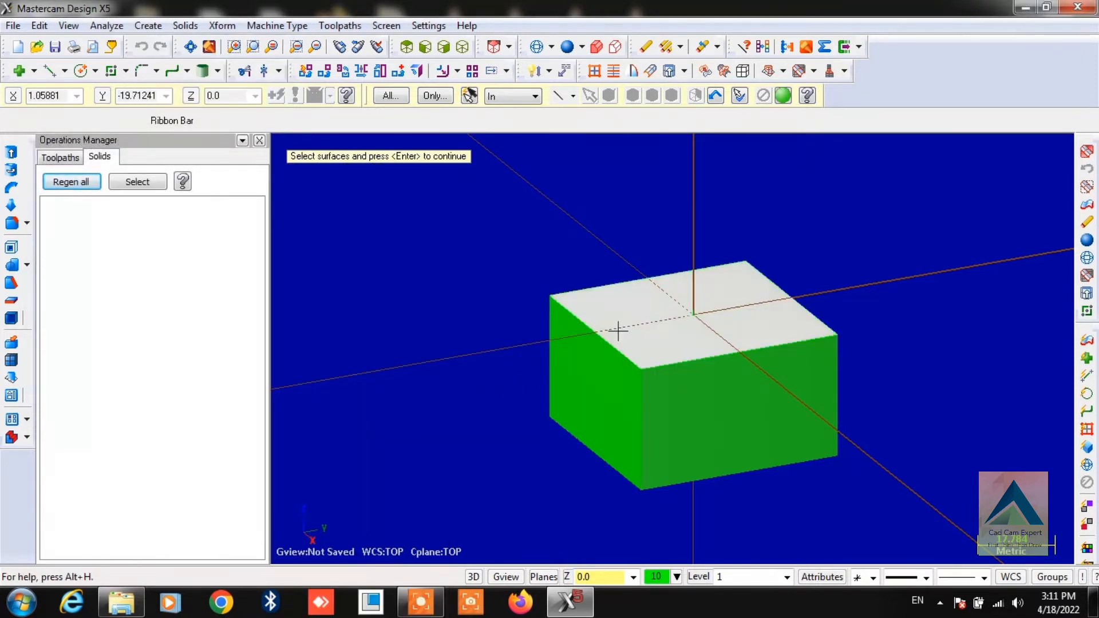
Select the box's top and left side surfaces, and define the fillet plane from the line along their shared edge.
click(646, 330)
click(594, 410)
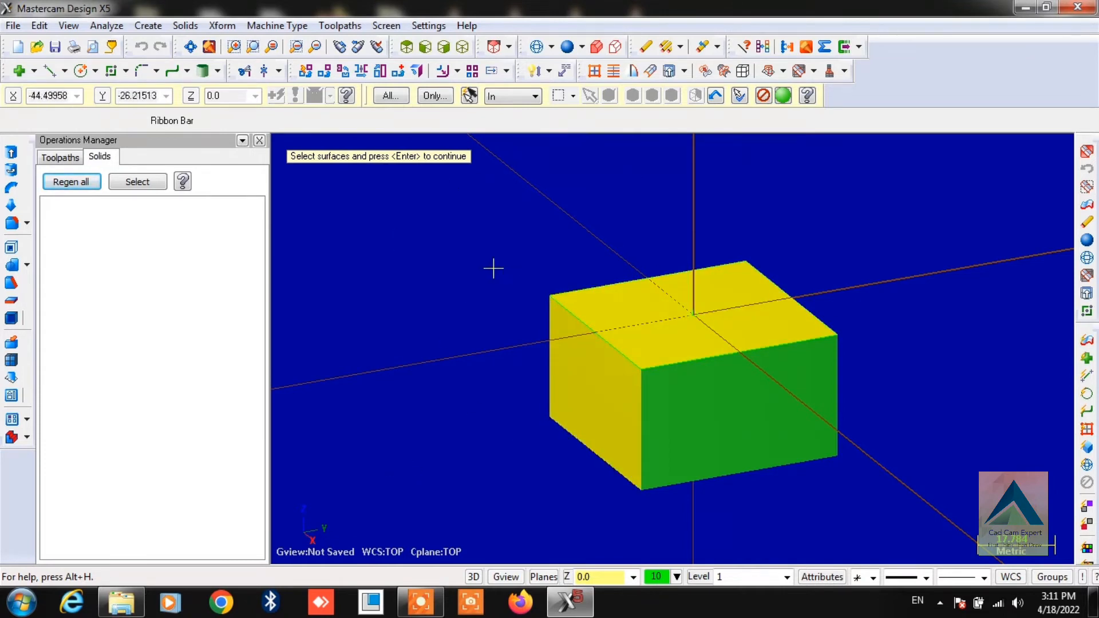
key(Return)
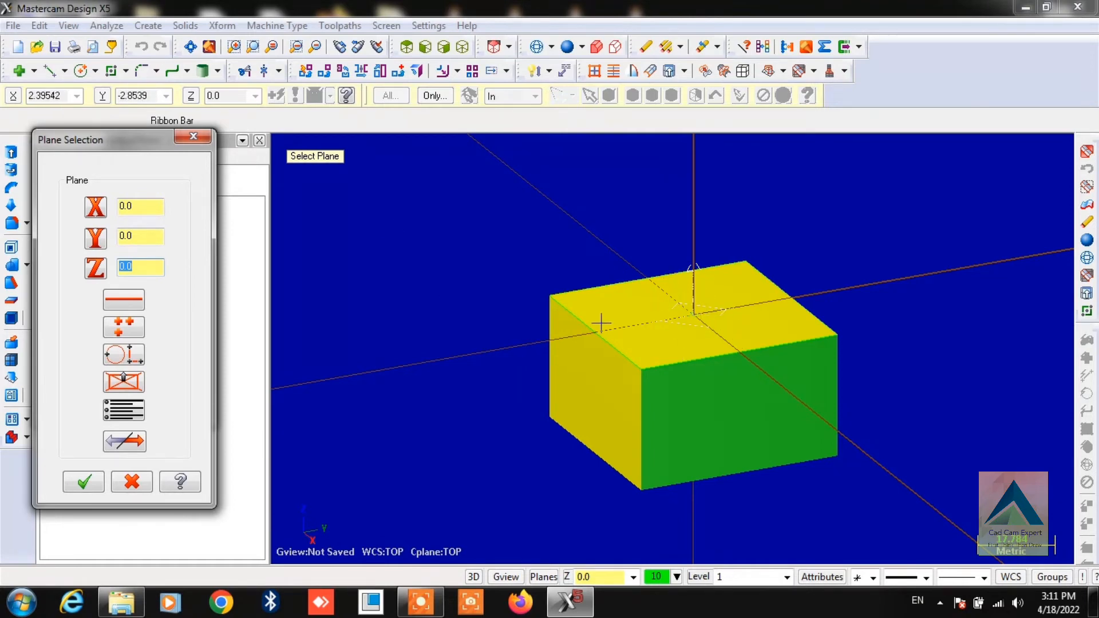
click(125, 302)
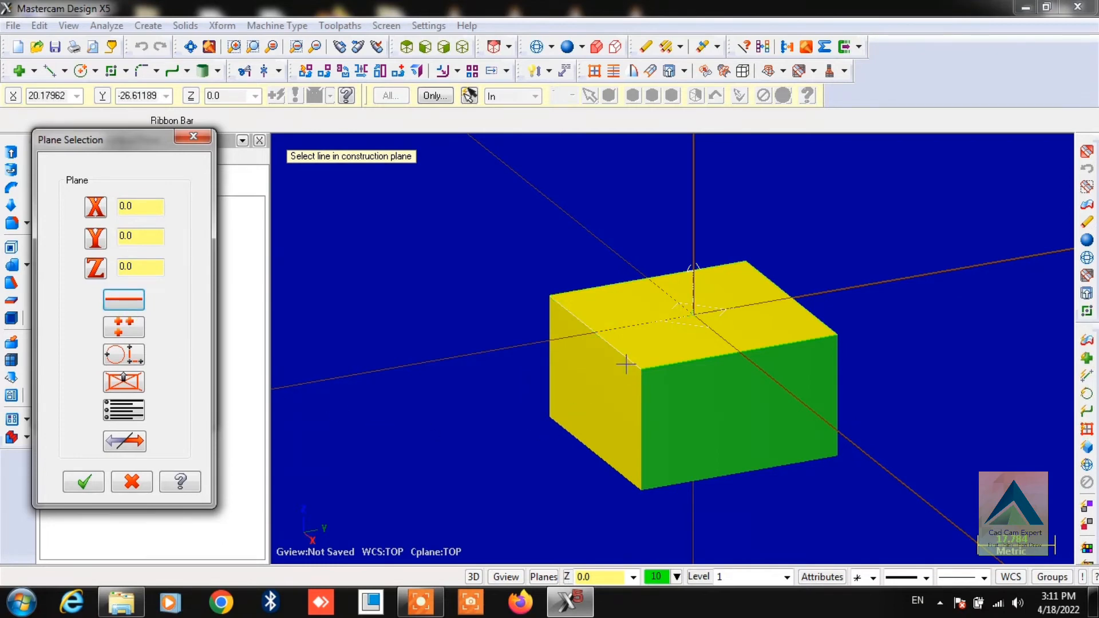
click(626, 364)
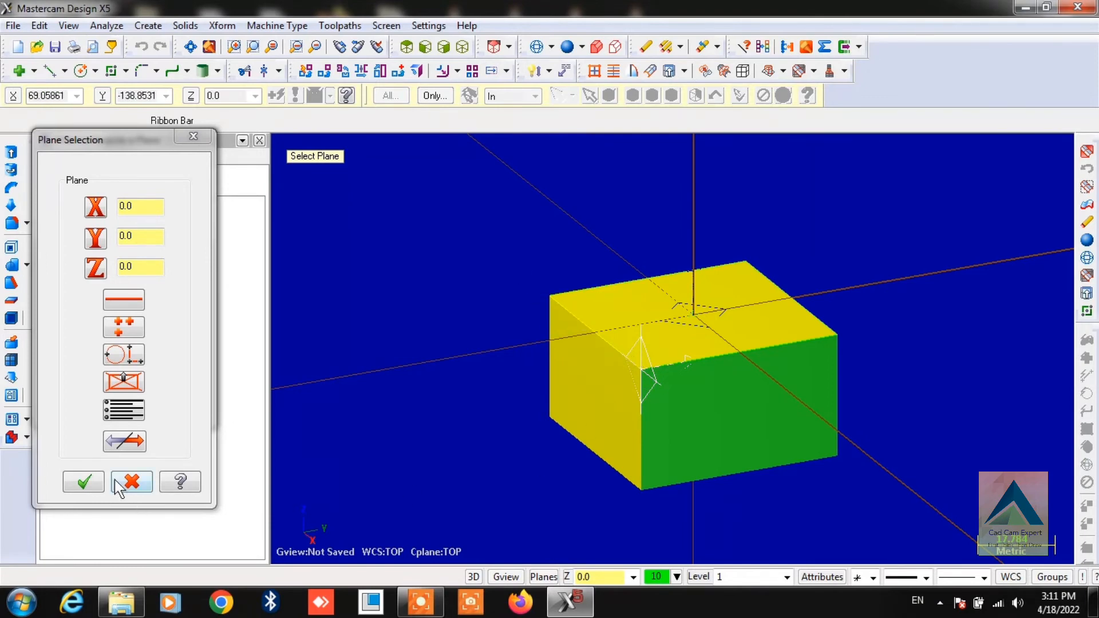
click(86, 488)
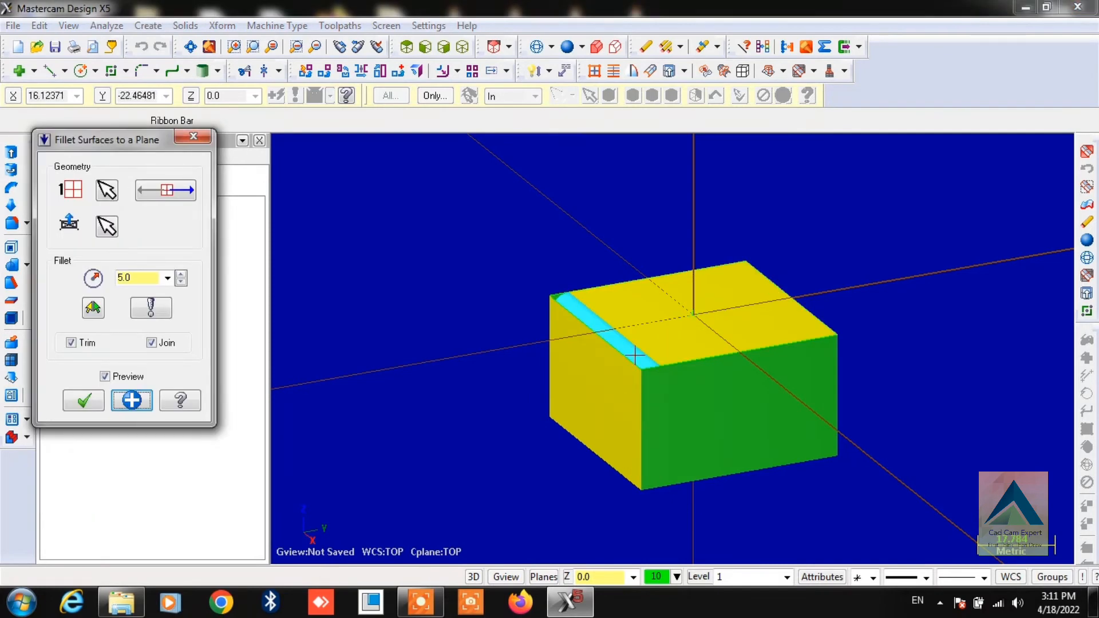
Set the surface-to-plane fillet radius to 10.0, check the preview, and create the fillet with Trim and Join enabled.
click(138, 277)
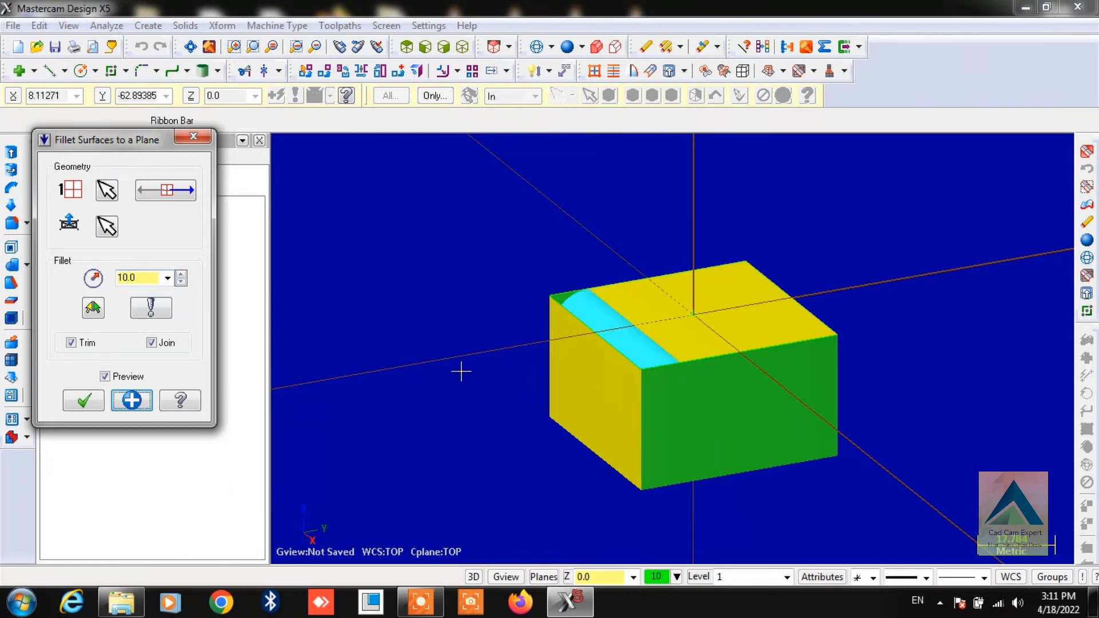
middle_drag(461, 371, 508, 375)
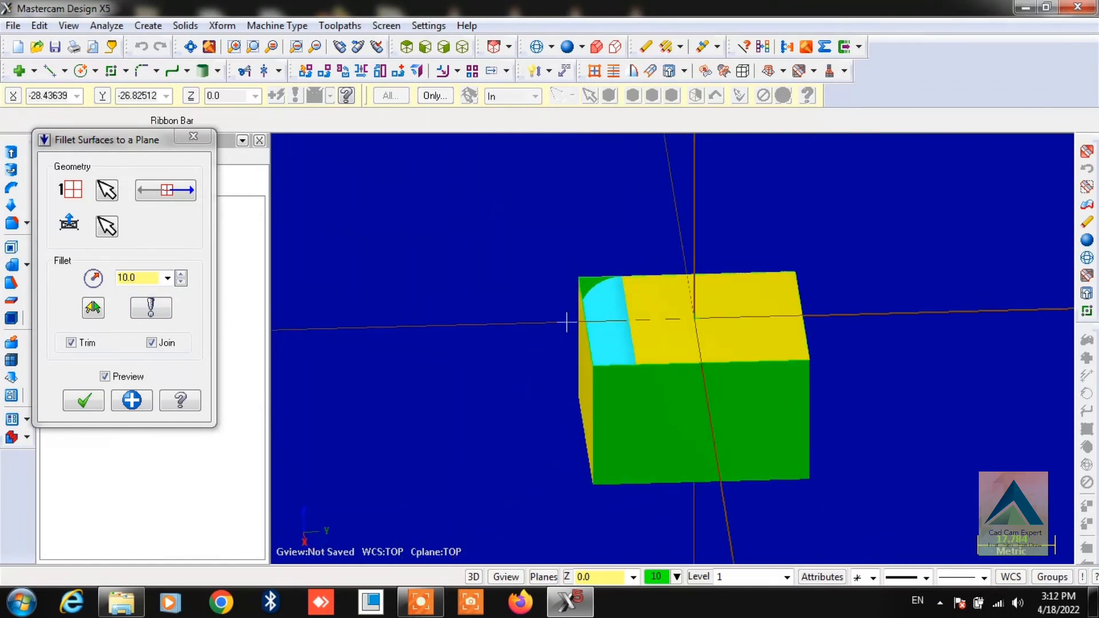
scroll(581, 338, up, 3)
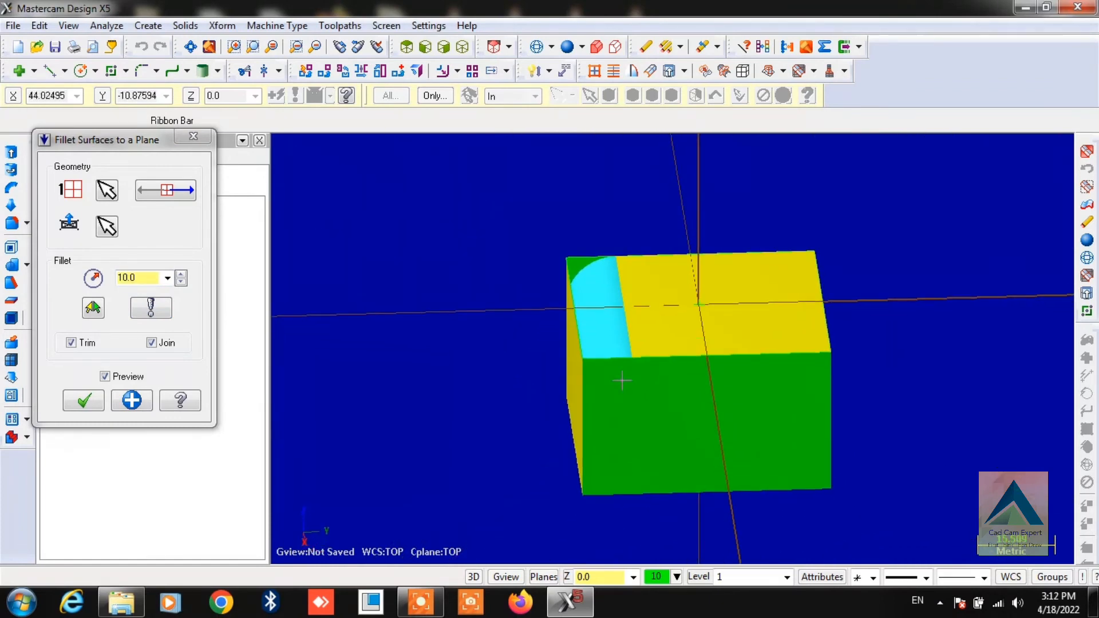
scroll(573, 245, up, 1)
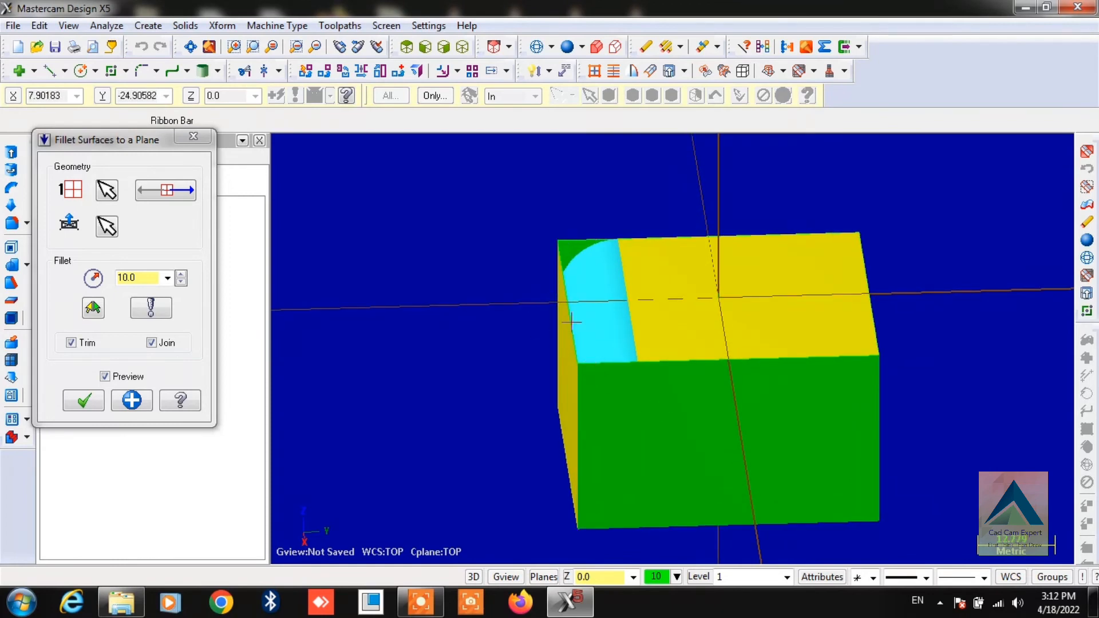
middle_drag(583, 288, 596, 384)
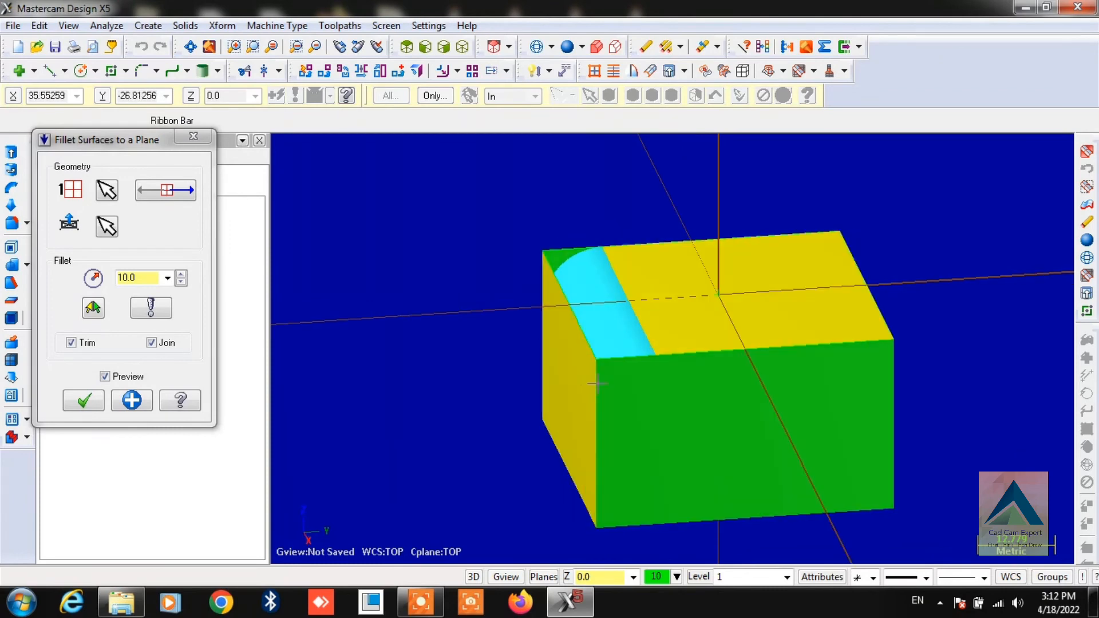
click(91, 405)
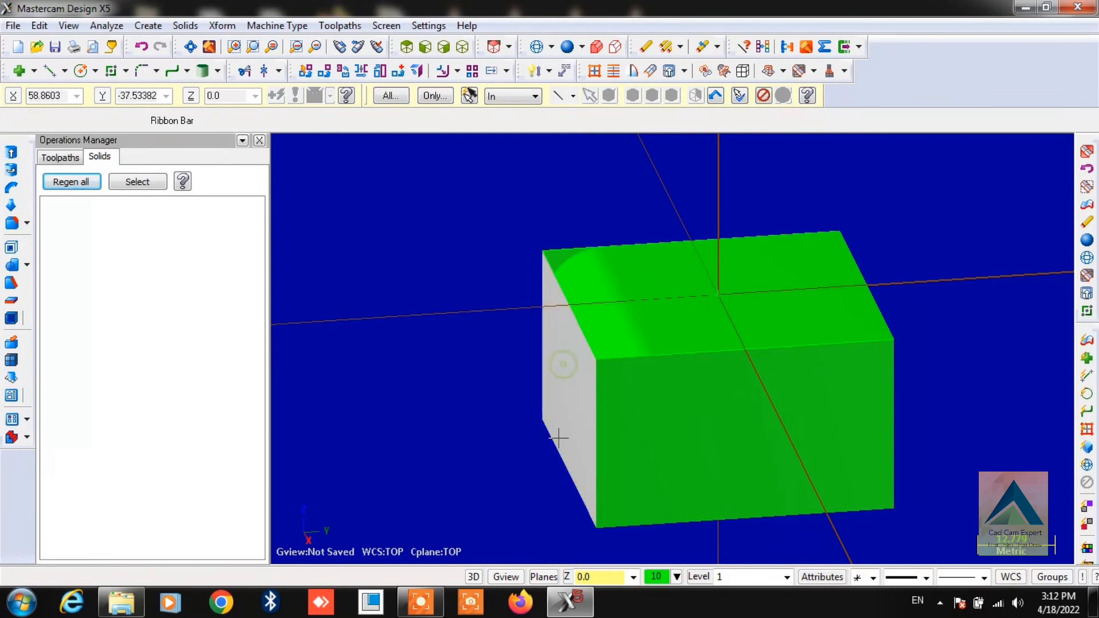
Remove the box's left side surface below the fillet and select the fillet surface to inspect it.
middle_drag(520, 465, 454, 449)
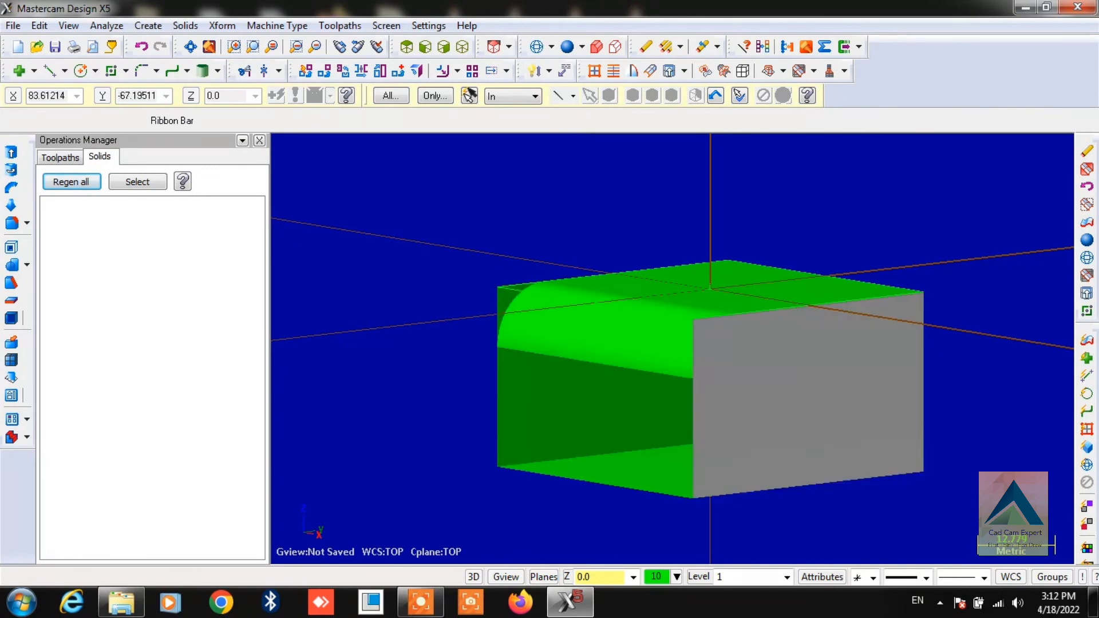
middle_drag(555, 329, 556, 359)
click(634, 347)
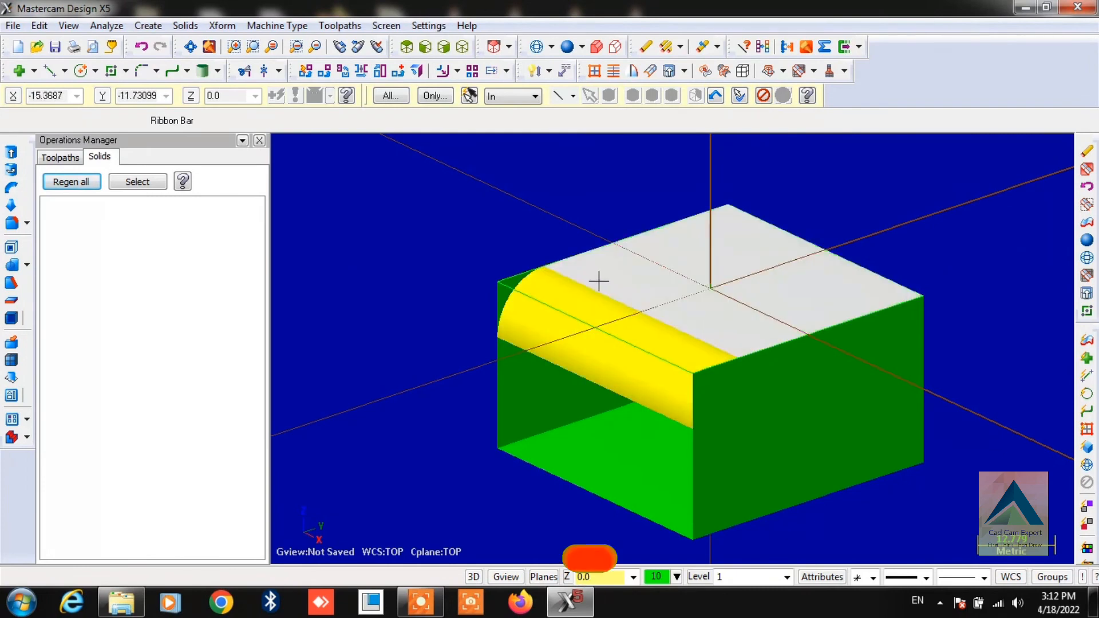
click(422, 604)
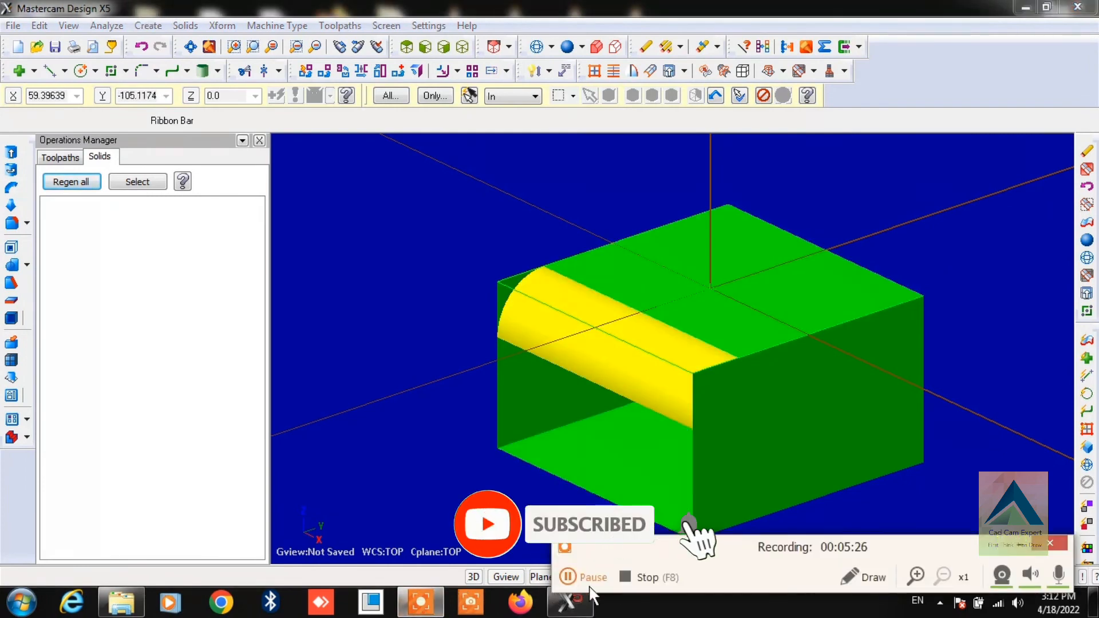
click(416, 383)
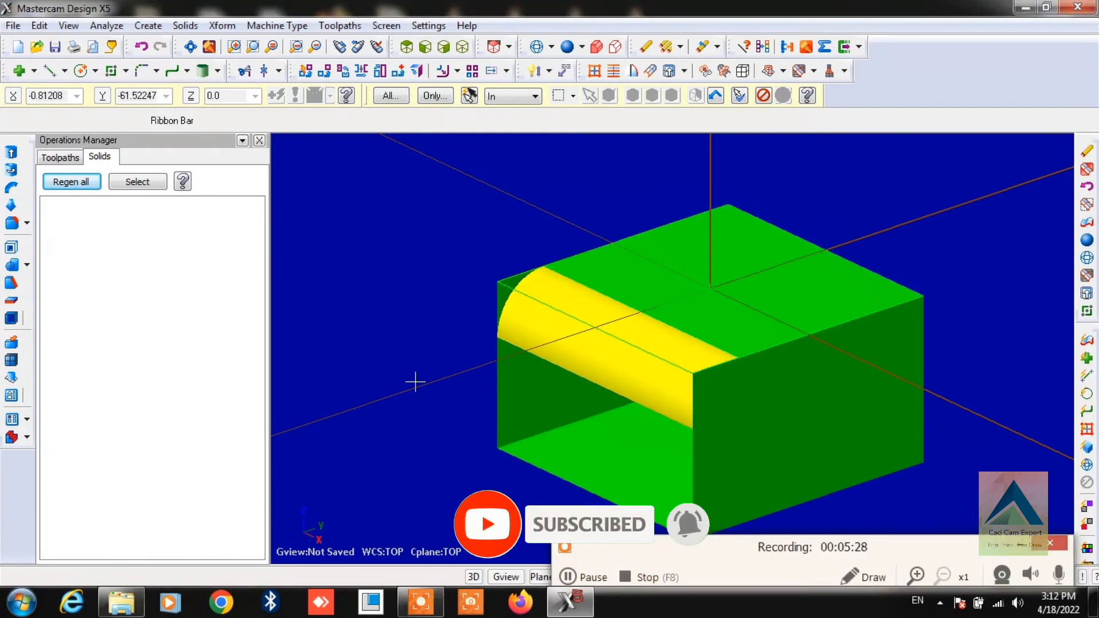